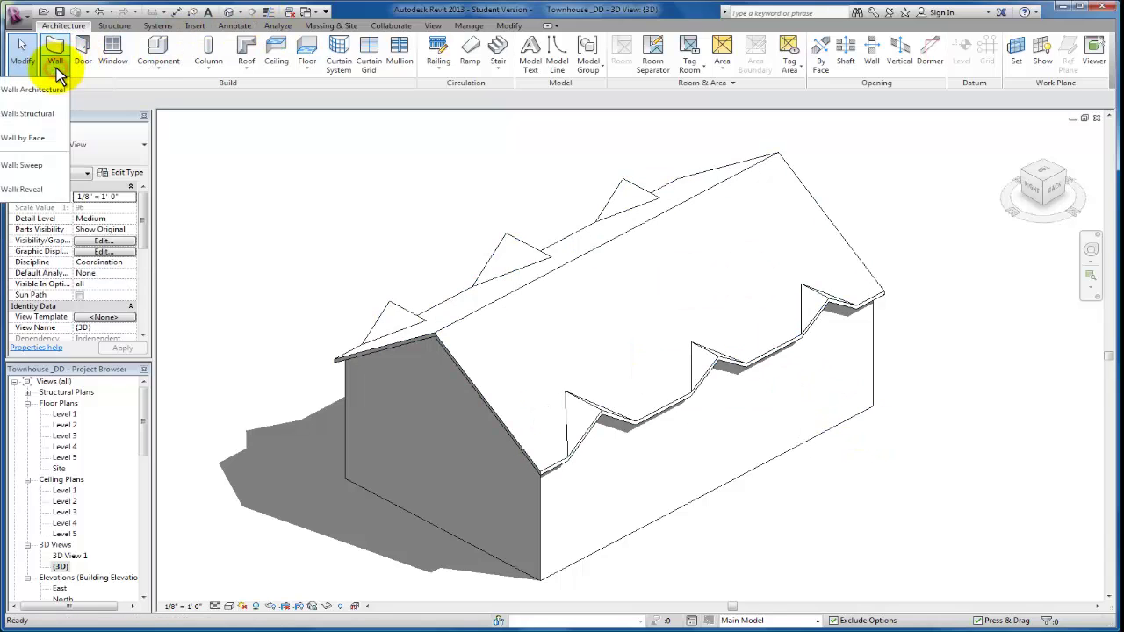
- Start an architectural wall with the stacked type Exterior - Brick Over CMU w Metal Stud
click(57, 68)
click(49, 90)
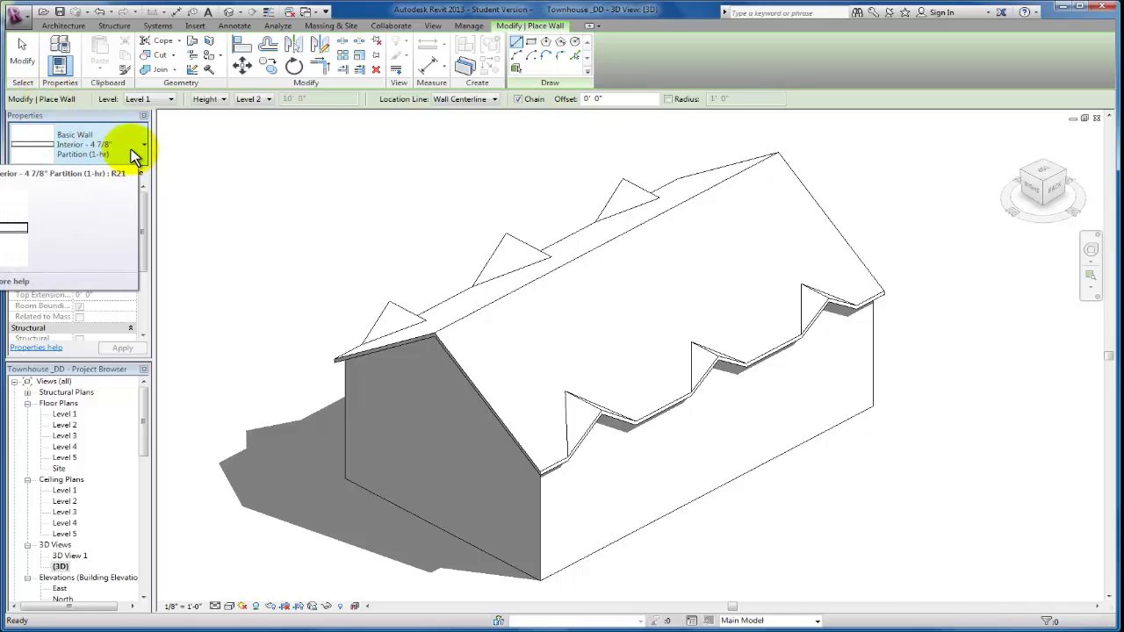
click(136, 156)
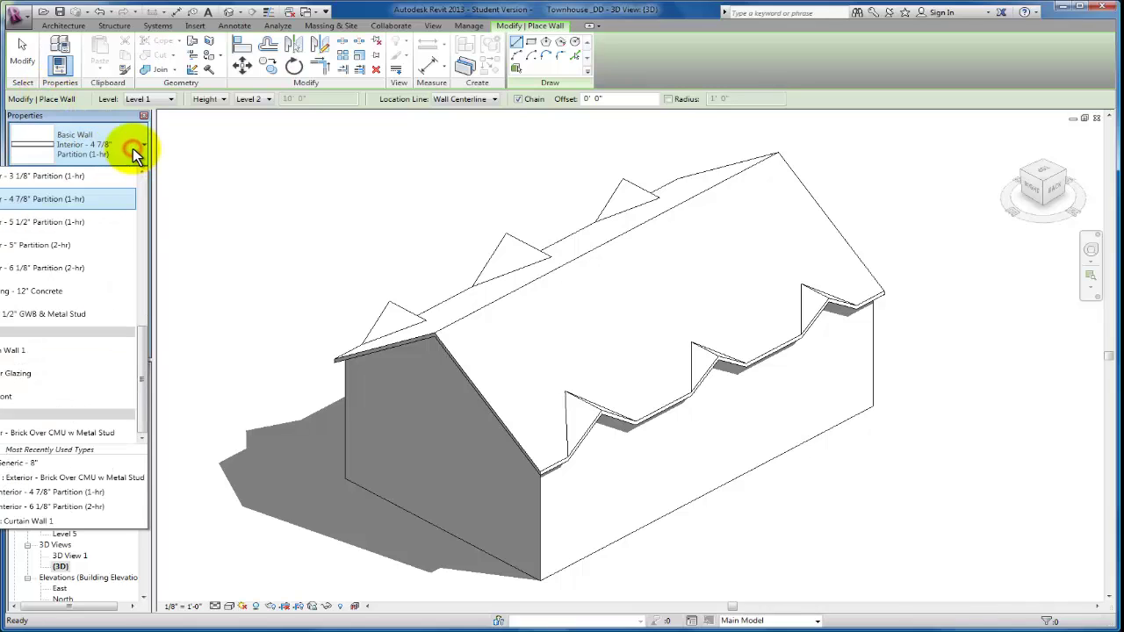
click(56, 435)
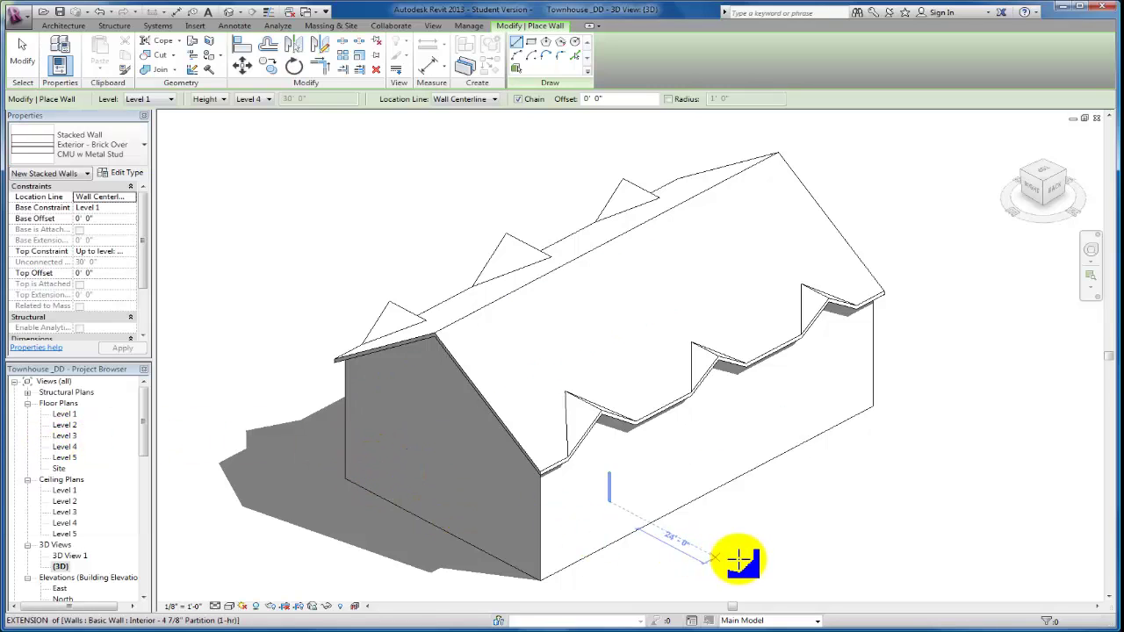
- Draw one straight stacked wall segment beside the townhouse
click(837, 571)
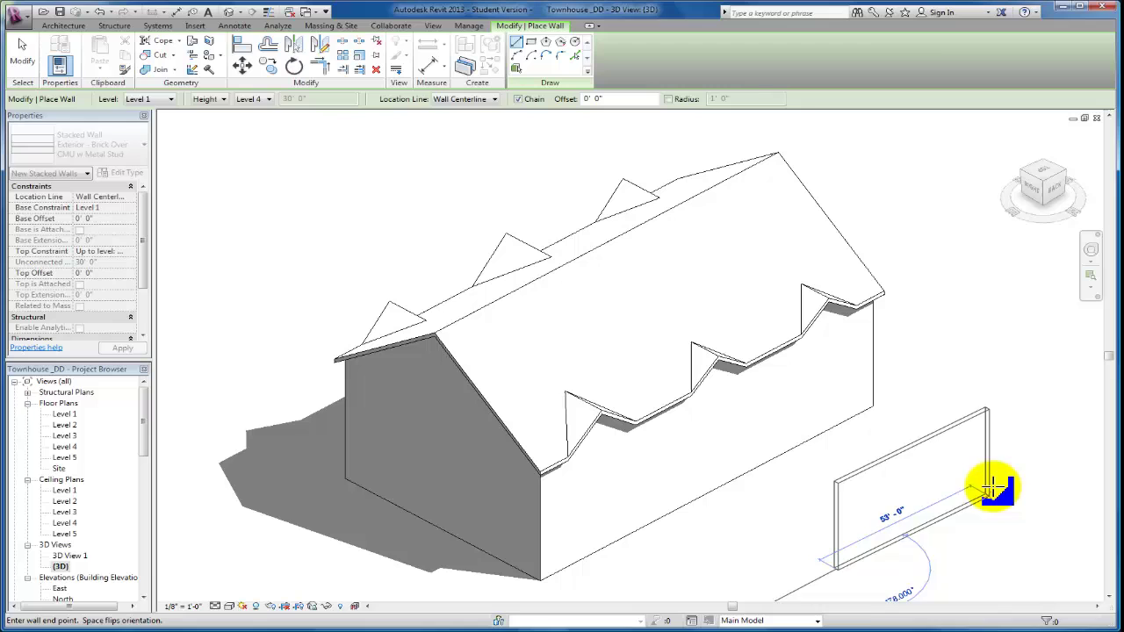
click(998, 477)
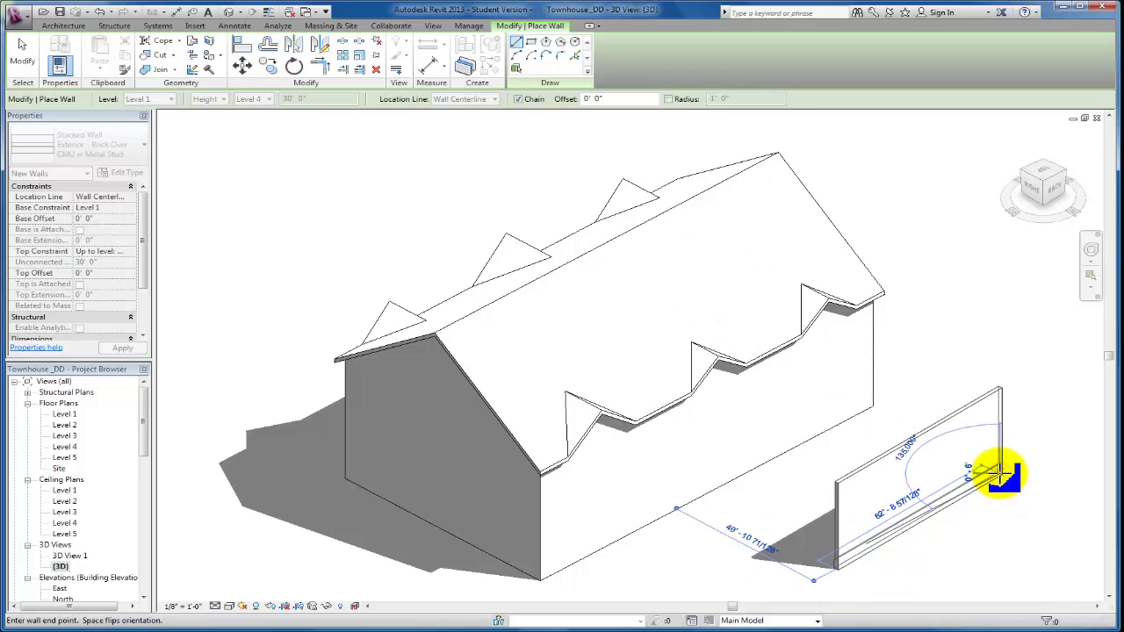
key(Escape)
key(Escape)
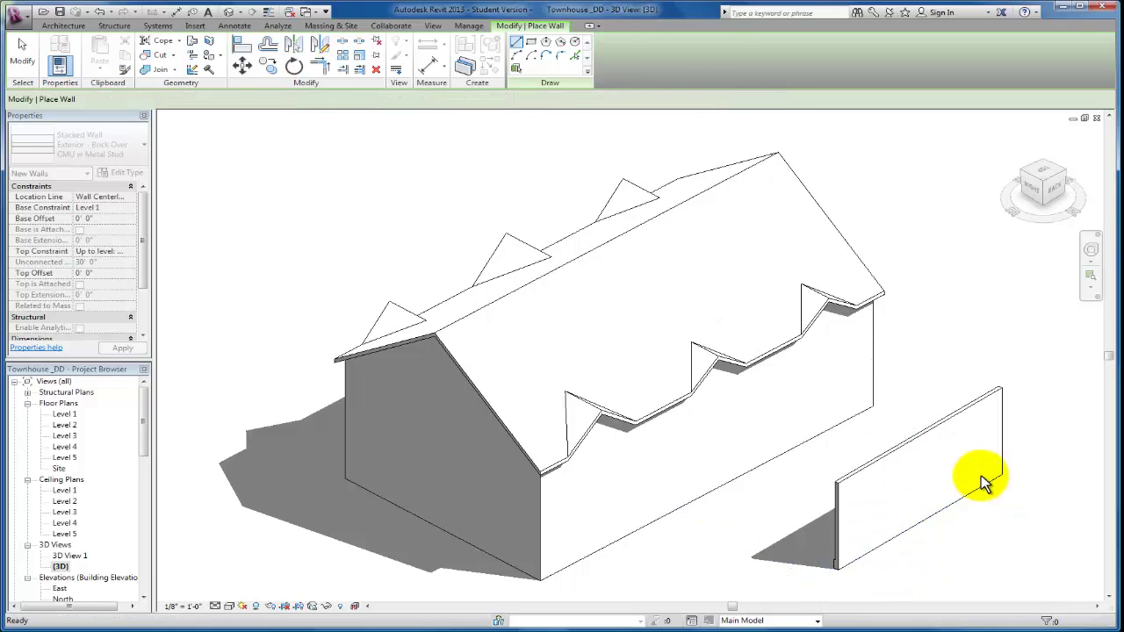
- Turn the 3D view to another corner and zoom in on the new wall
click(955, 427)
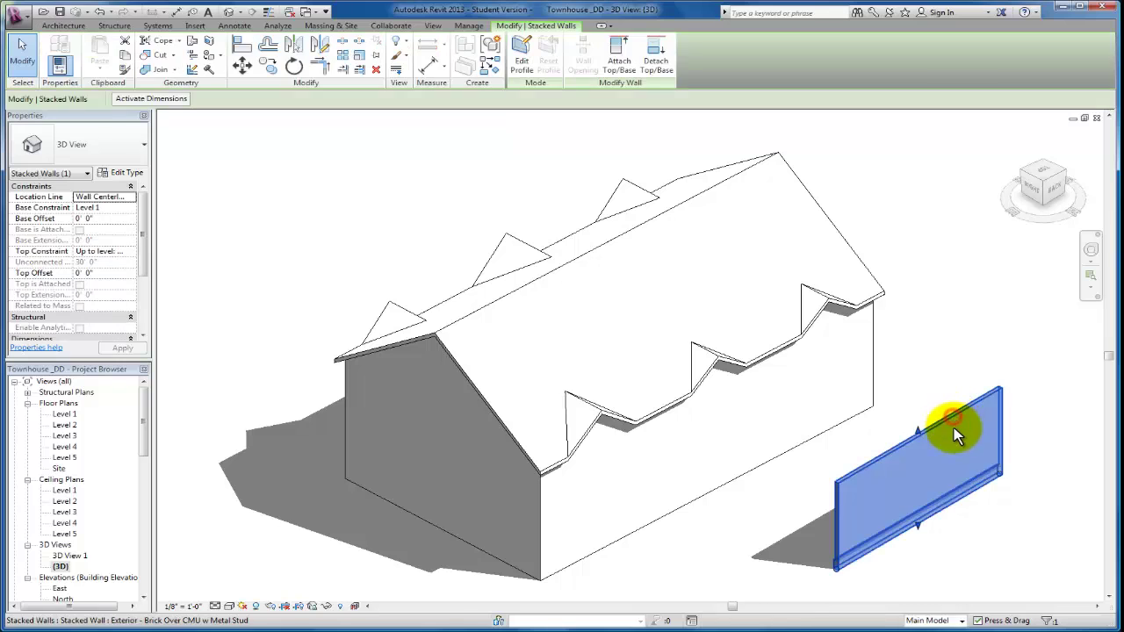
click(989, 505)
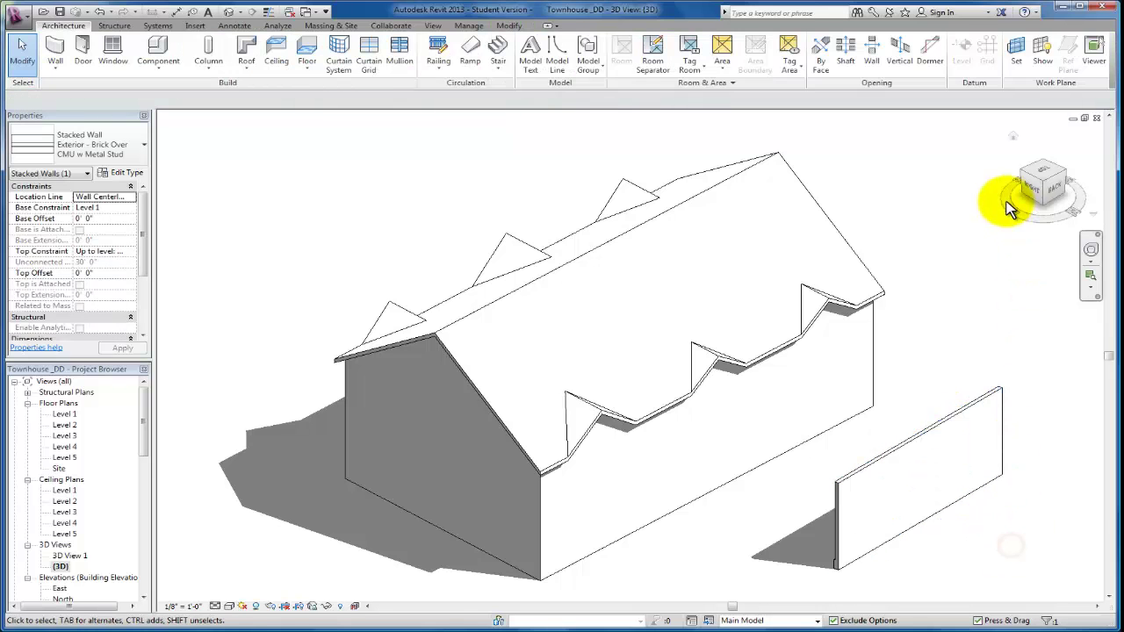
click(1024, 176)
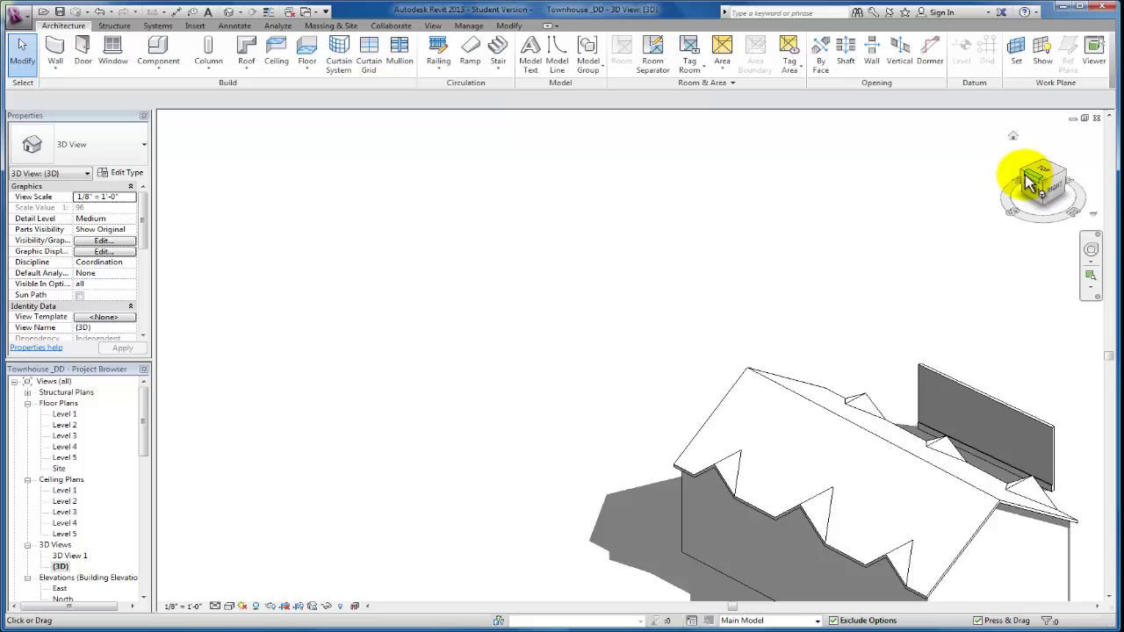
scroll(742, 329, up, 3)
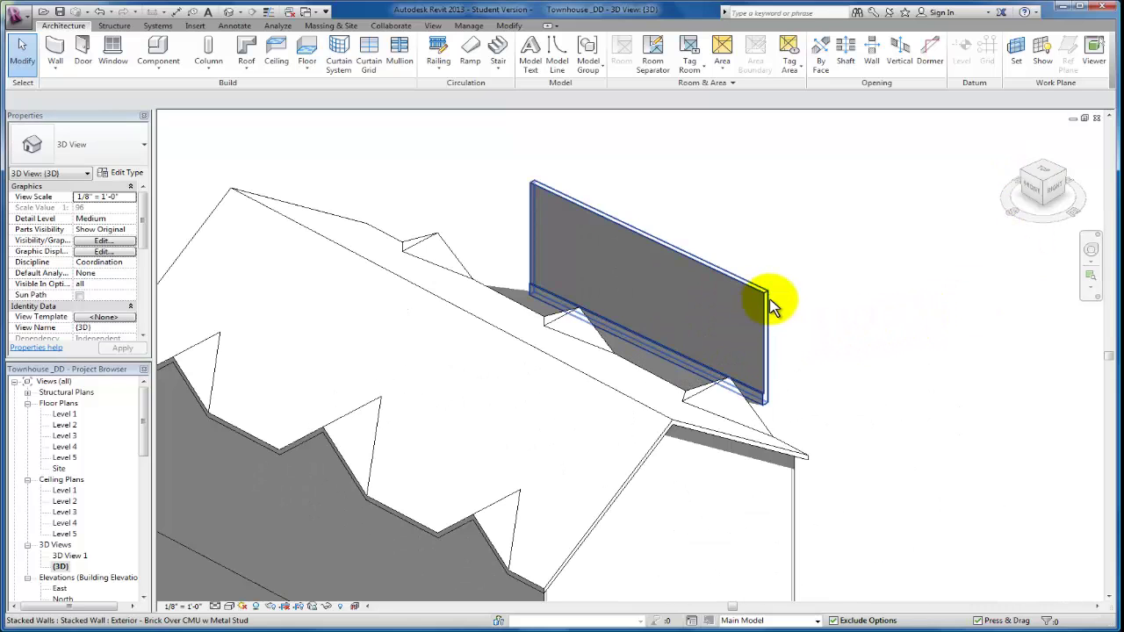
scroll(764, 353, up, 3)
scroll(773, 360, up, 3)
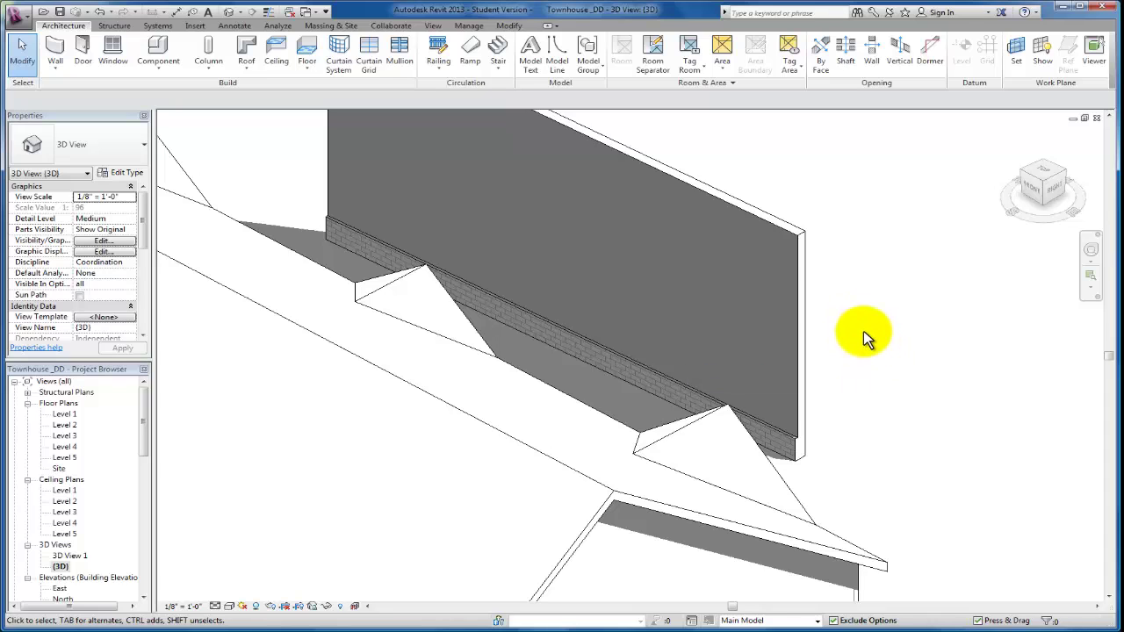
- Open Edit Type for the sample stacked wall and move the dialog up and left
click(807, 330)
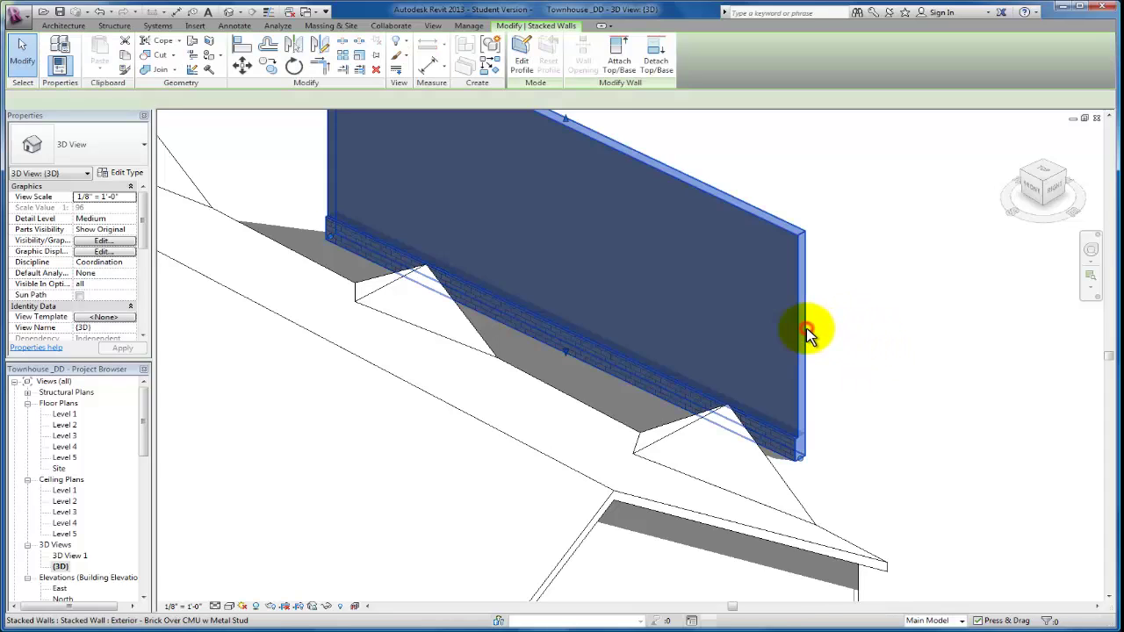
click(128, 173)
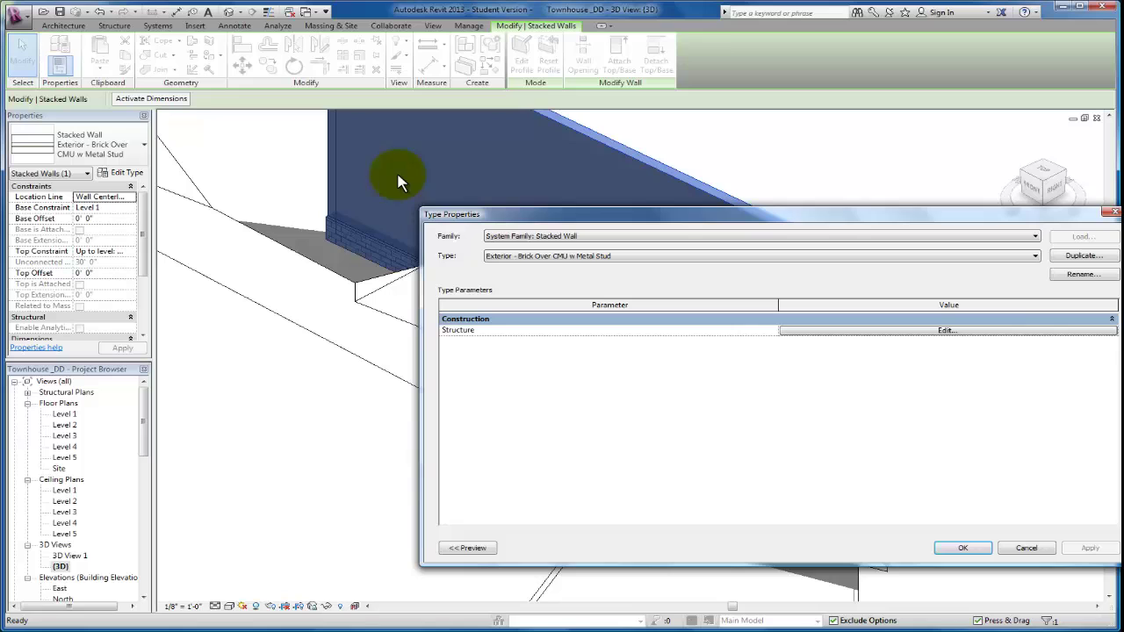
drag(833, 215, 732, 158)
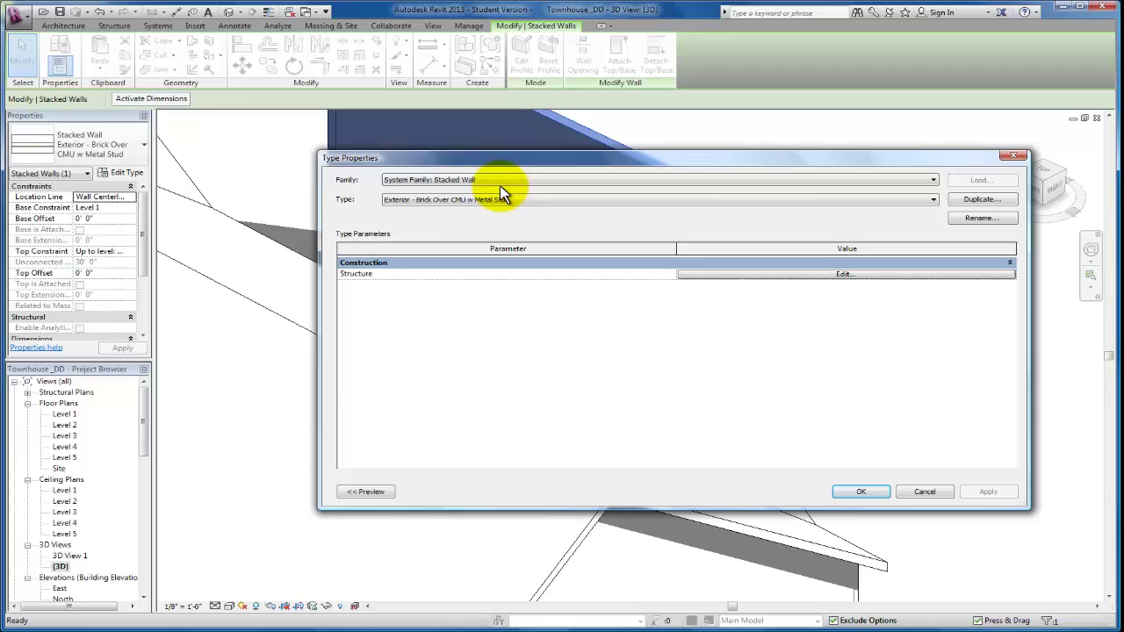
- Duplicate the type and name the copy 'Exterior - EIFS Over CMU w Metal Stud'
click(997, 204)
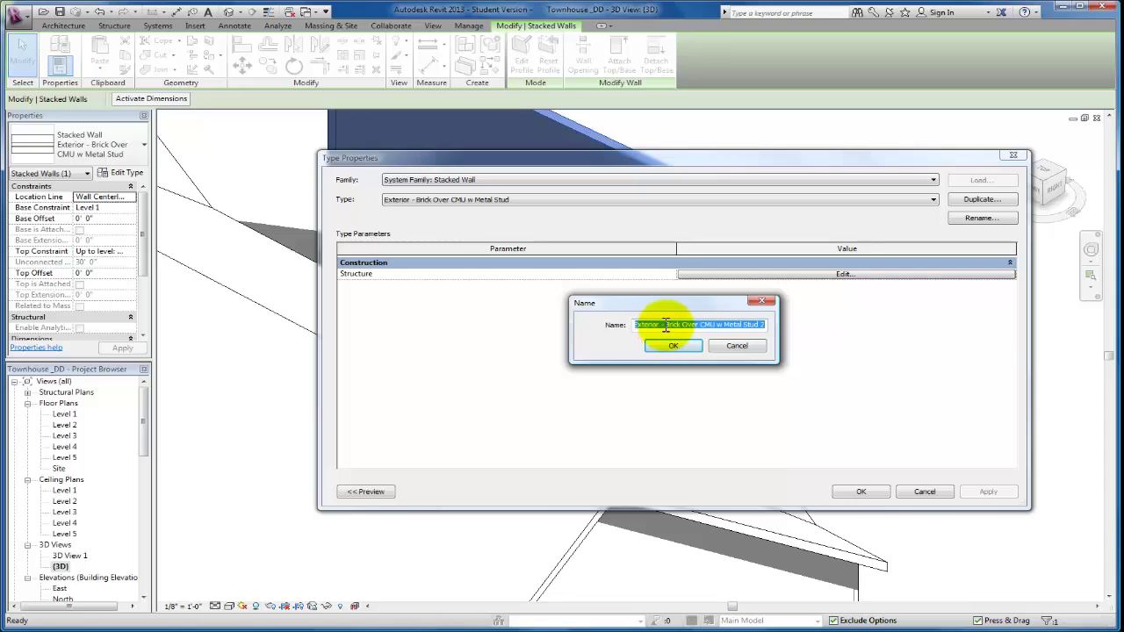
click(647, 324)
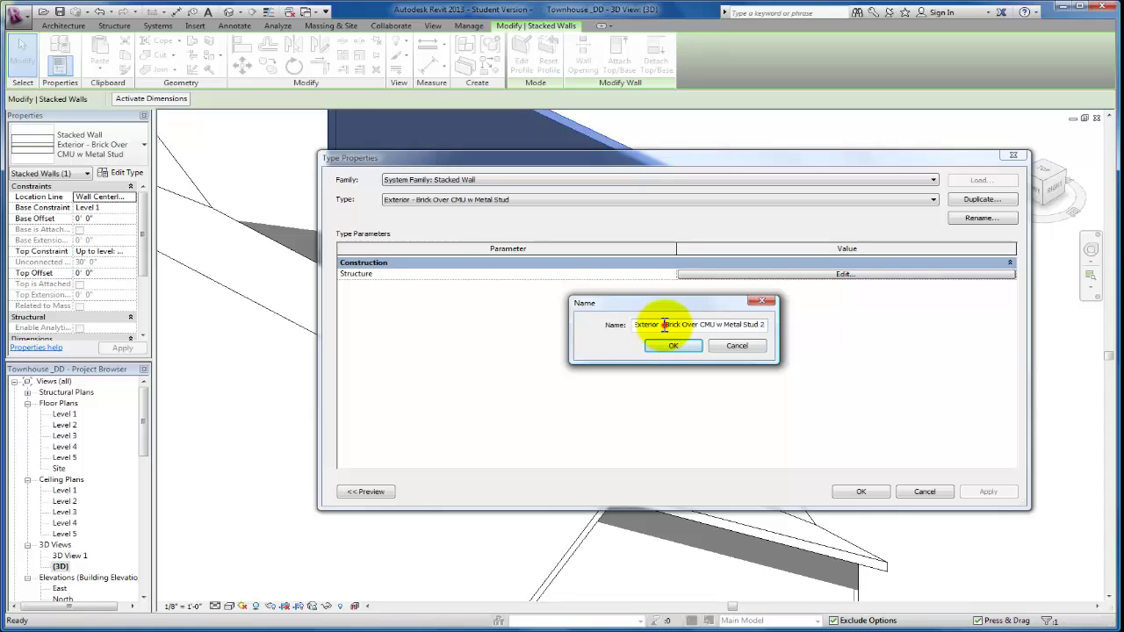
double_click(673, 325)
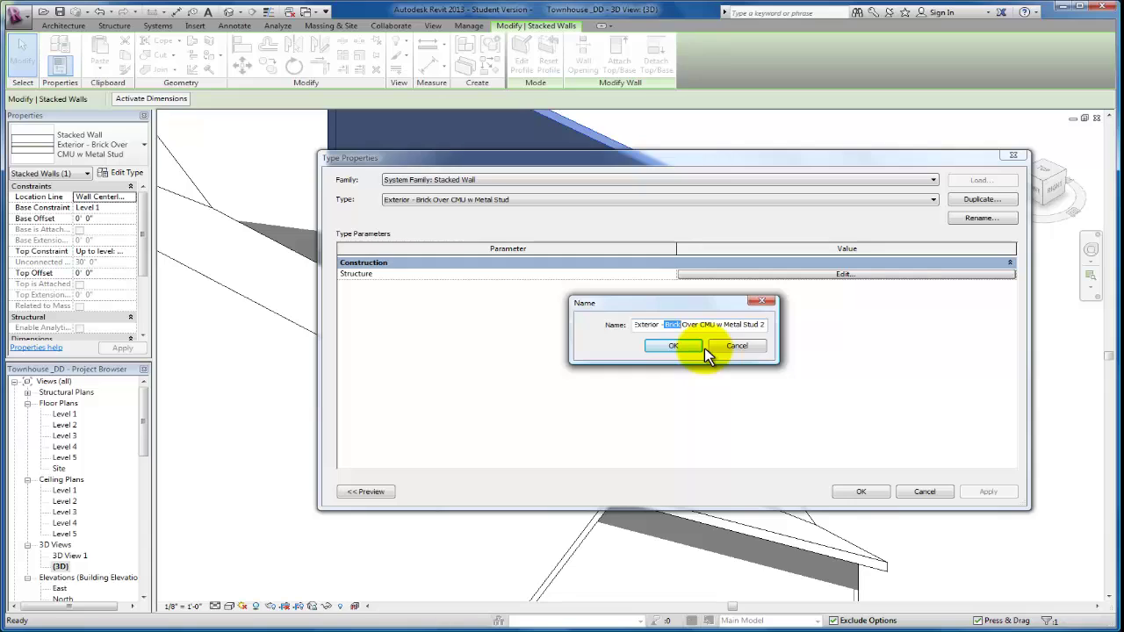
key(Right)
key(BackSpace)
key(BackSpace)
key(BackSpace)
key(BackSpace)
key(BackSpace)
key(BackSpace)
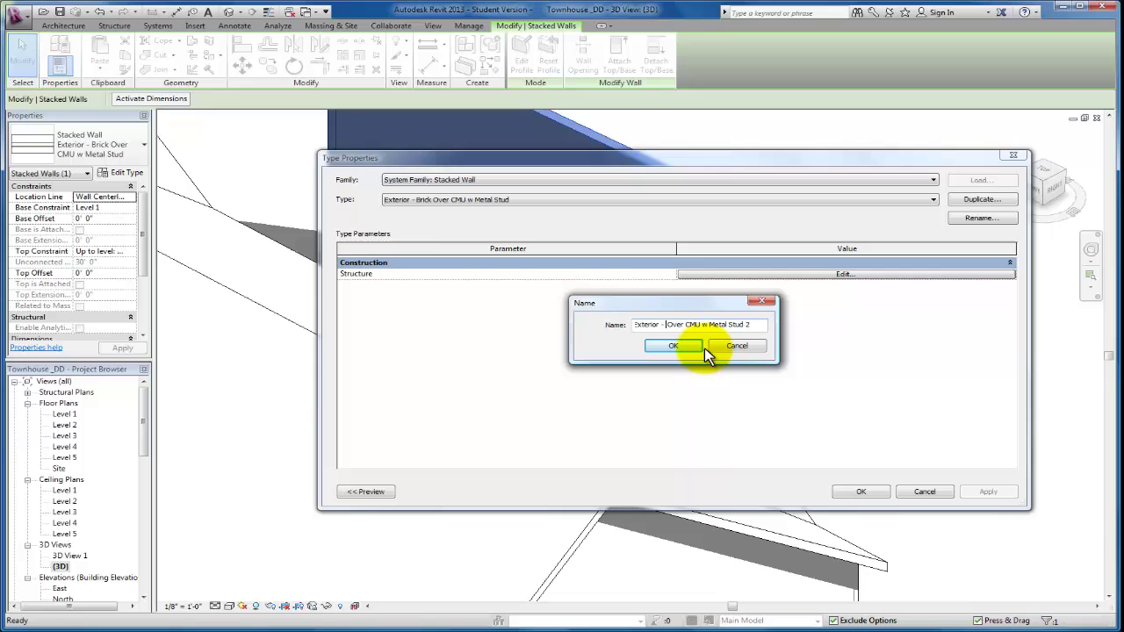
text(EIFS)
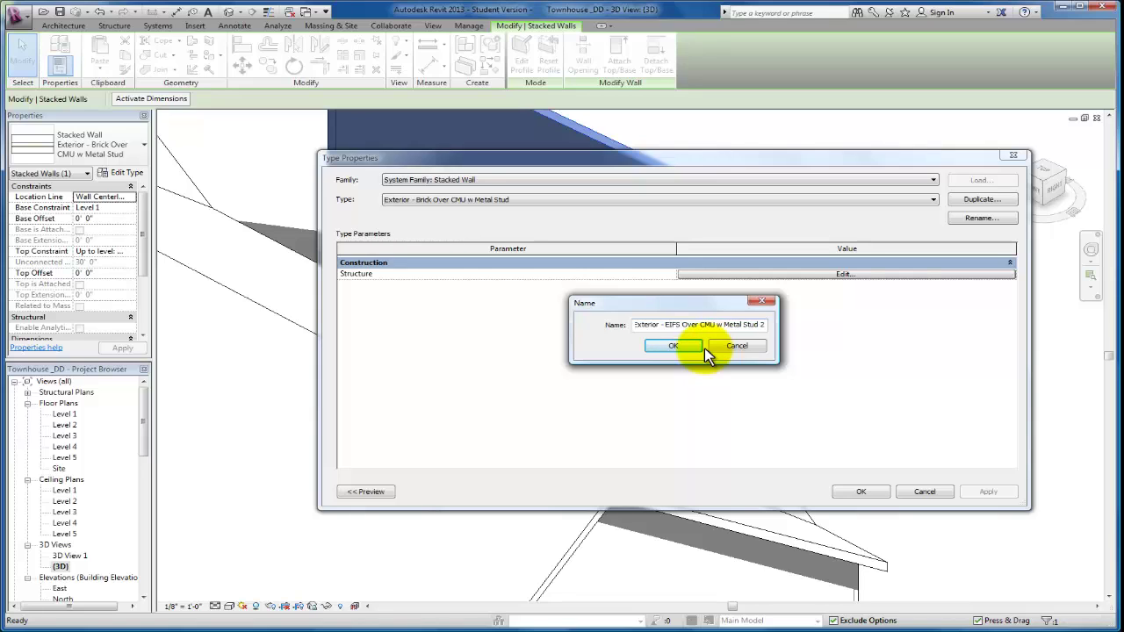
click(760, 325)
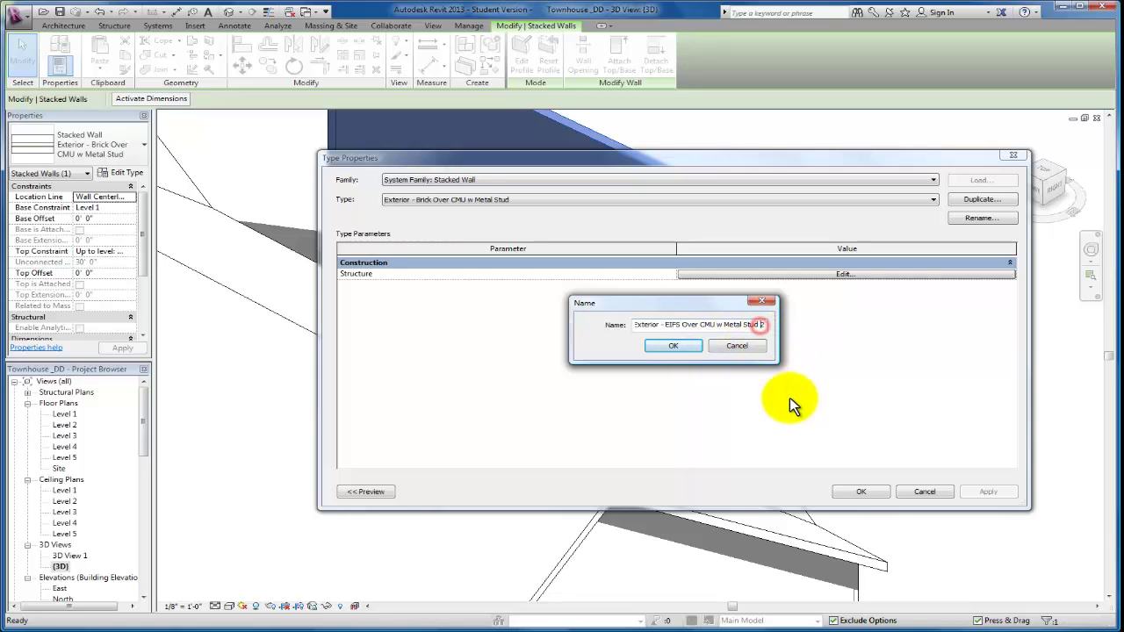
key(BackSpace)
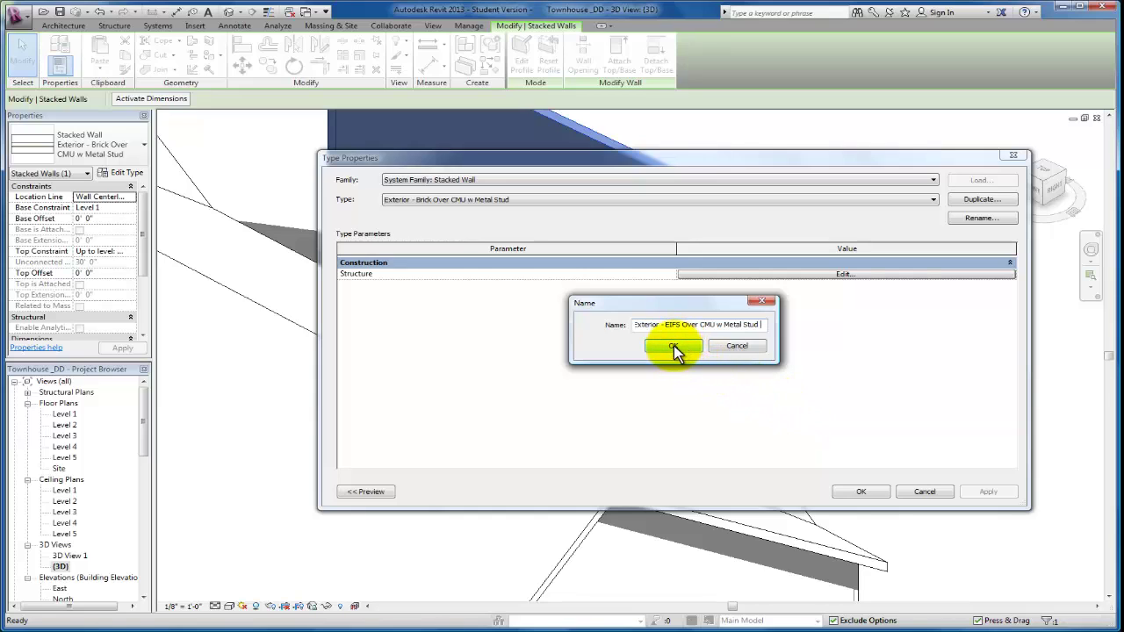
click(674, 348)
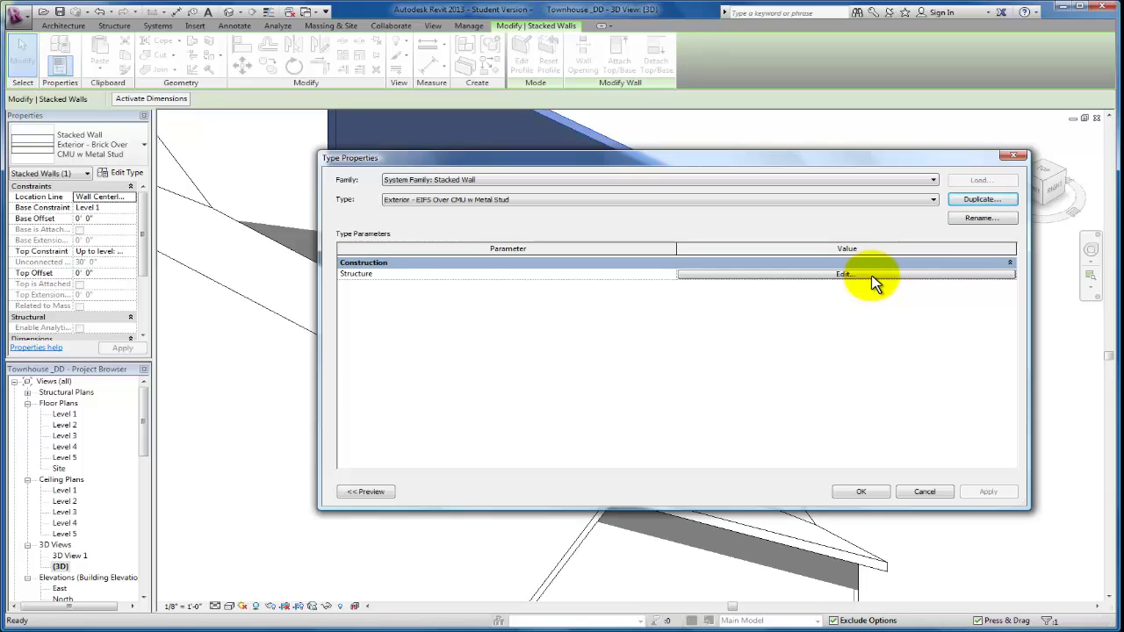
- In Edit Assembly, add an Exterior - EIFS on Mtl. Stud row and delete the extra brick row
click(873, 278)
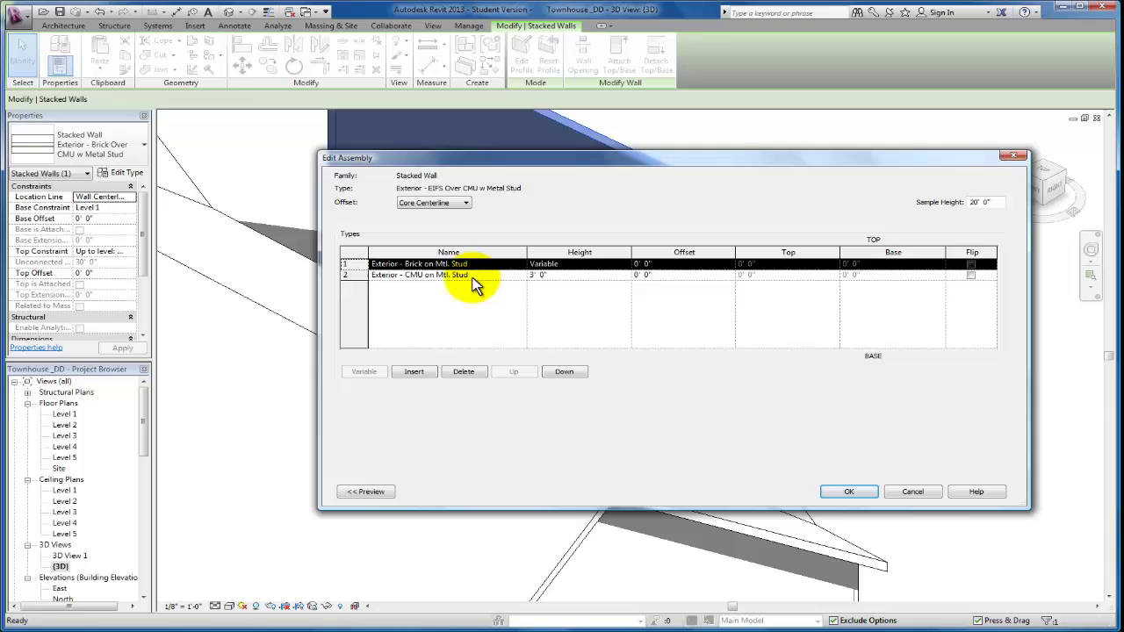
click(412, 372)
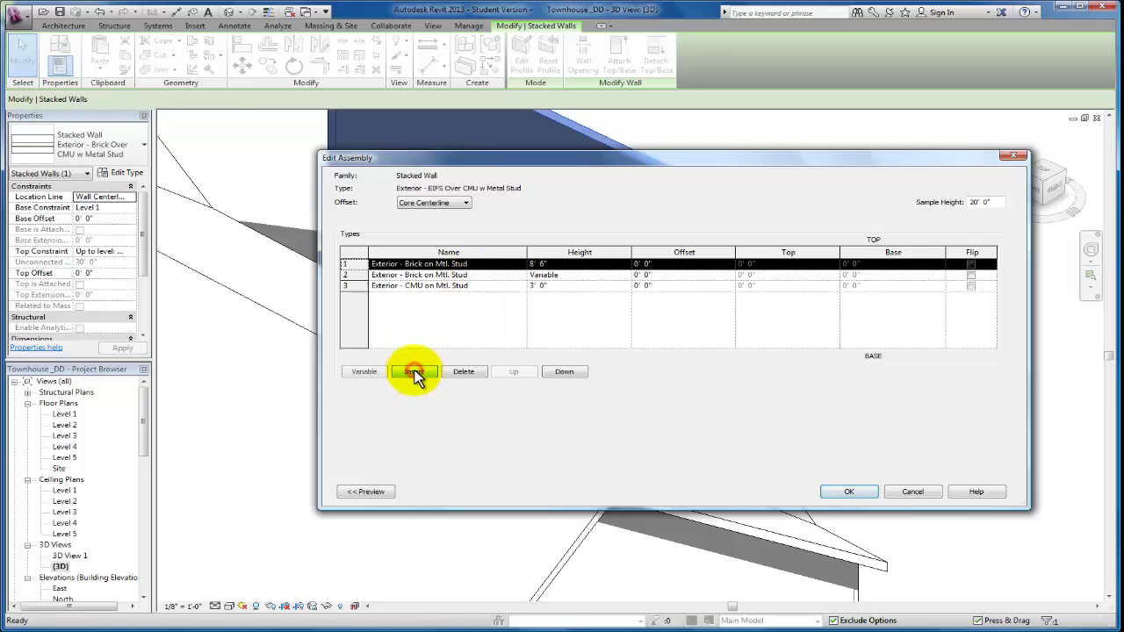
click(514, 286)
click(520, 287)
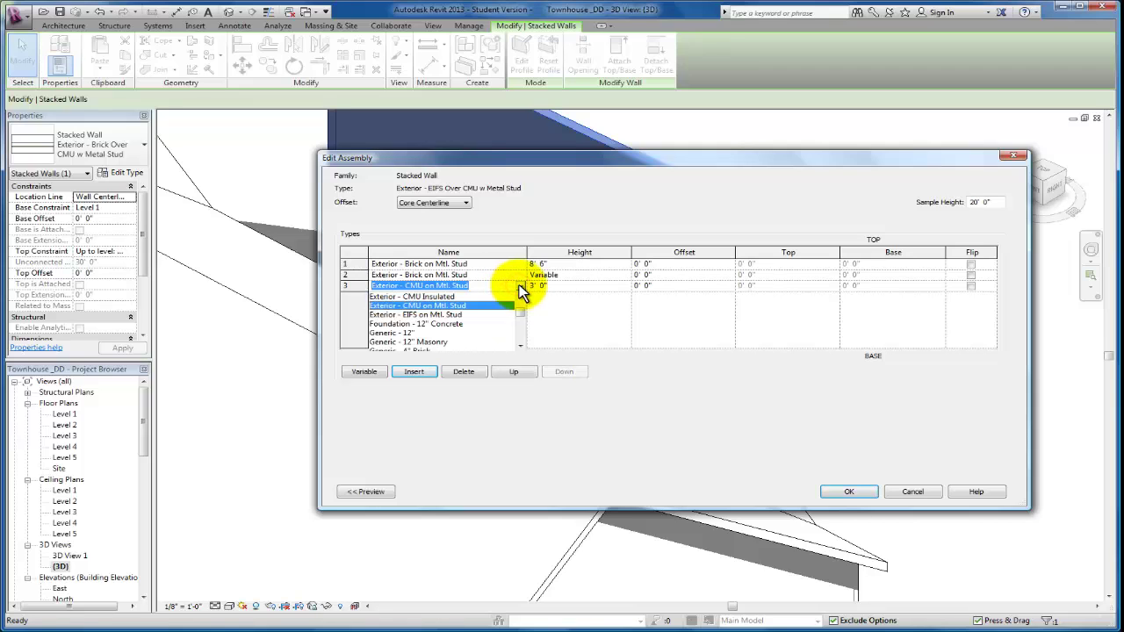
click(436, 315)
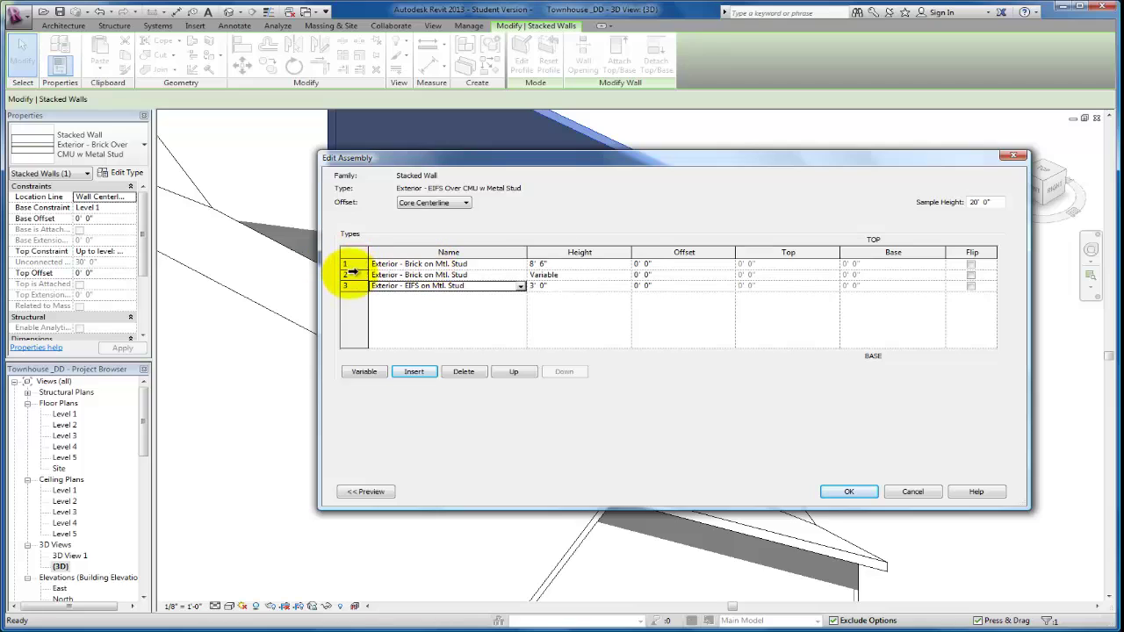
click(350, 264)
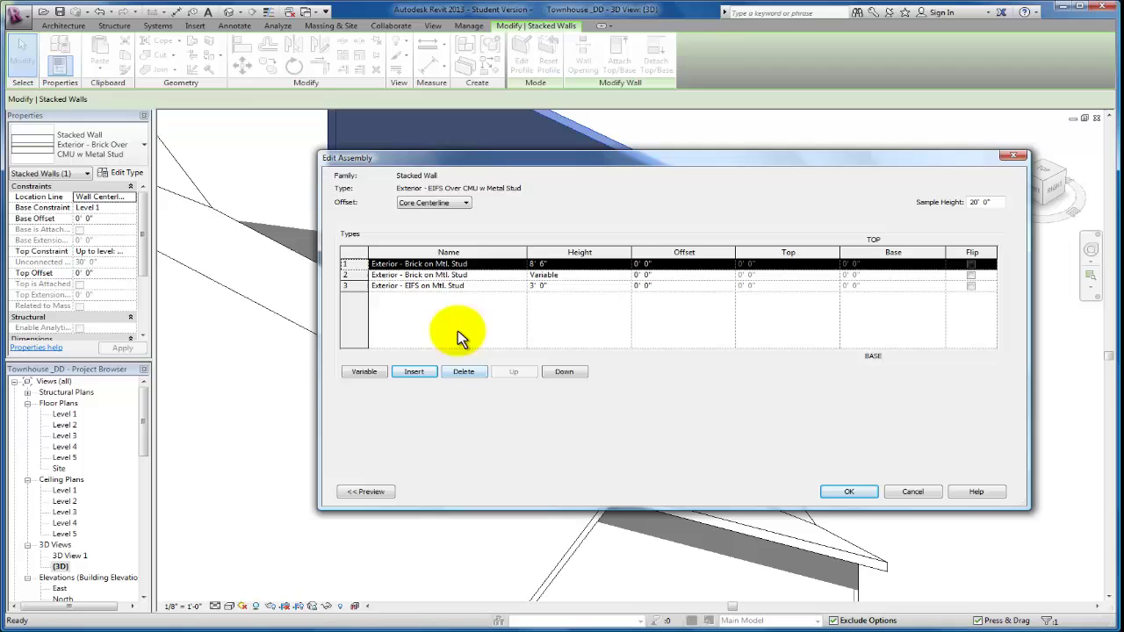
click(463, 372)
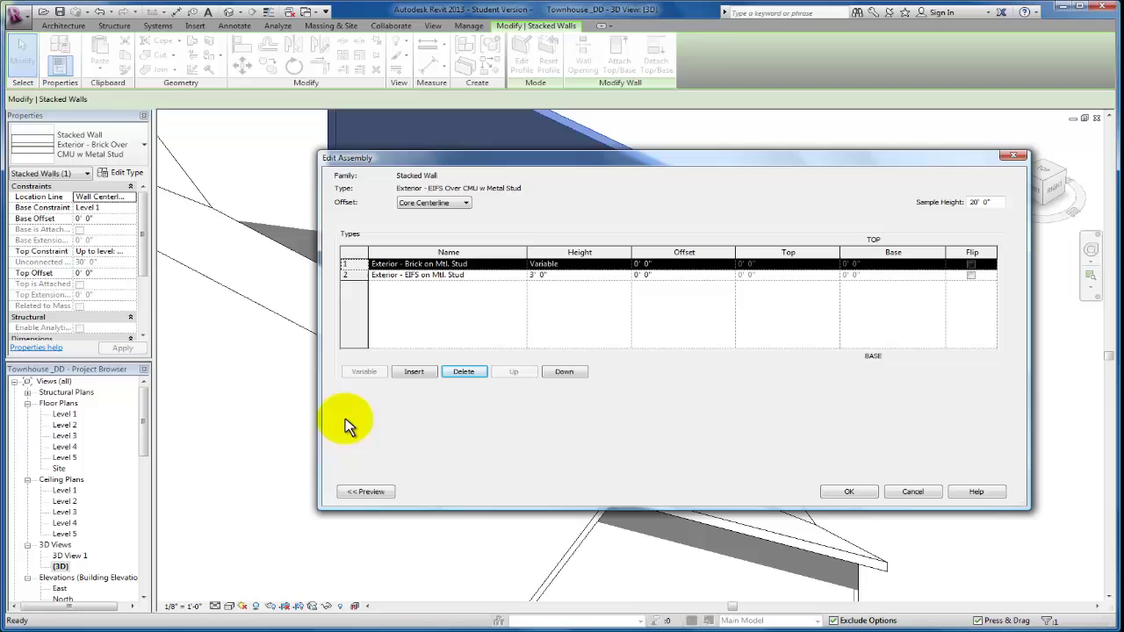
- Show the wall section preview in the assembly dialog
click(366, 491)
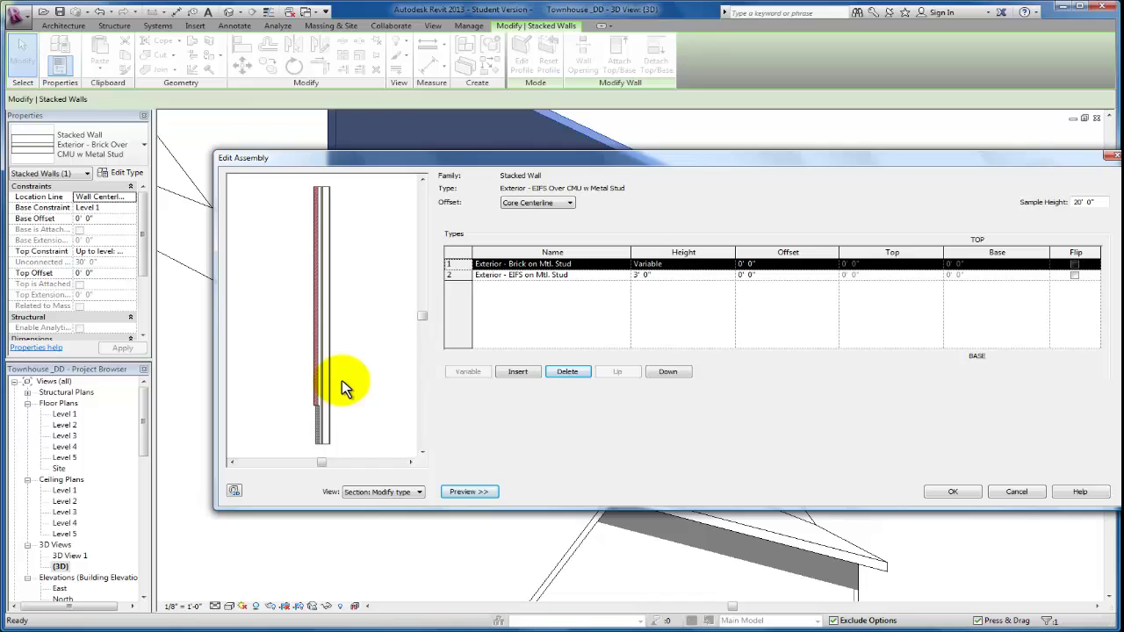
click(417, 494)
click(446, 459)
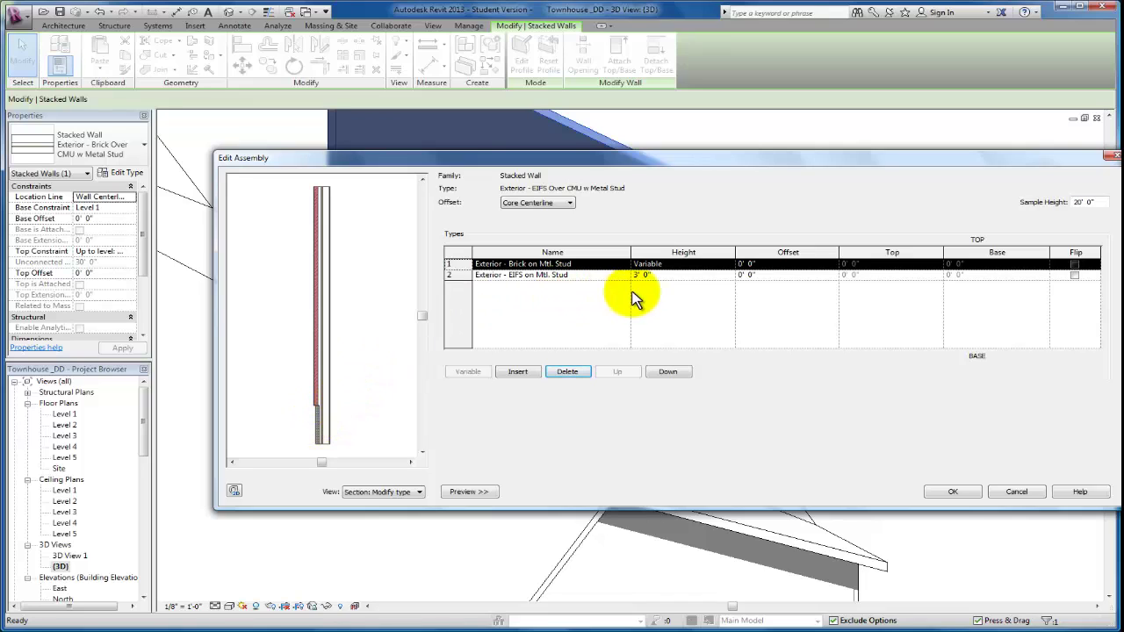
- Set the top row to Exterior - EIFS on Mtl. Stud and the bottom row to Exterior - CMU on Mtl. Stud
click(725, 274)
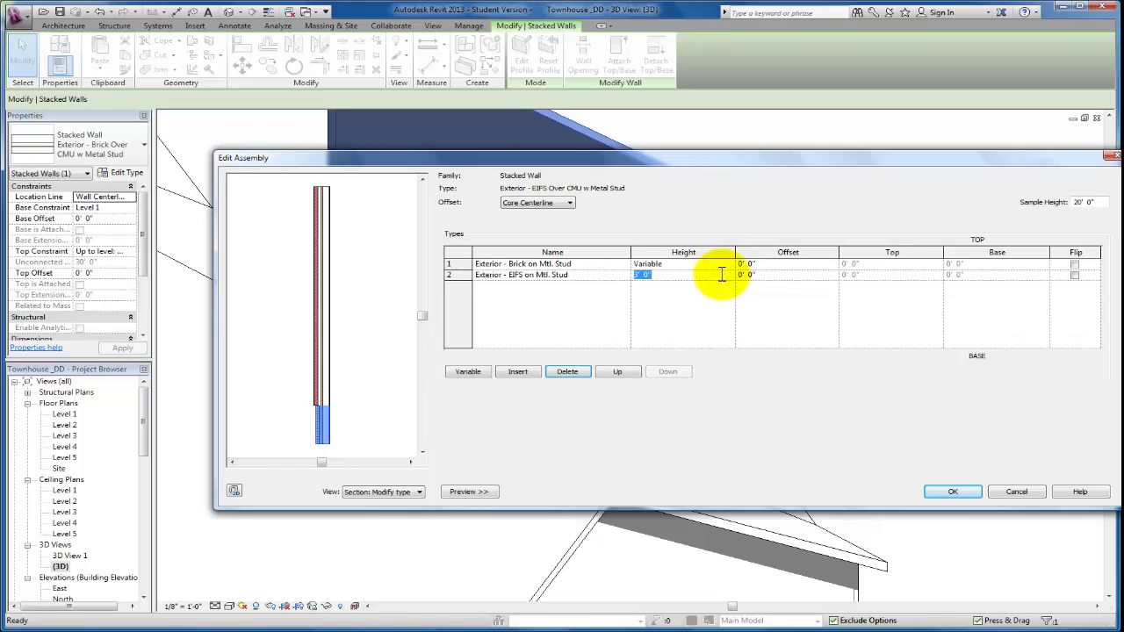
click(613, 265)
click(625, 264)
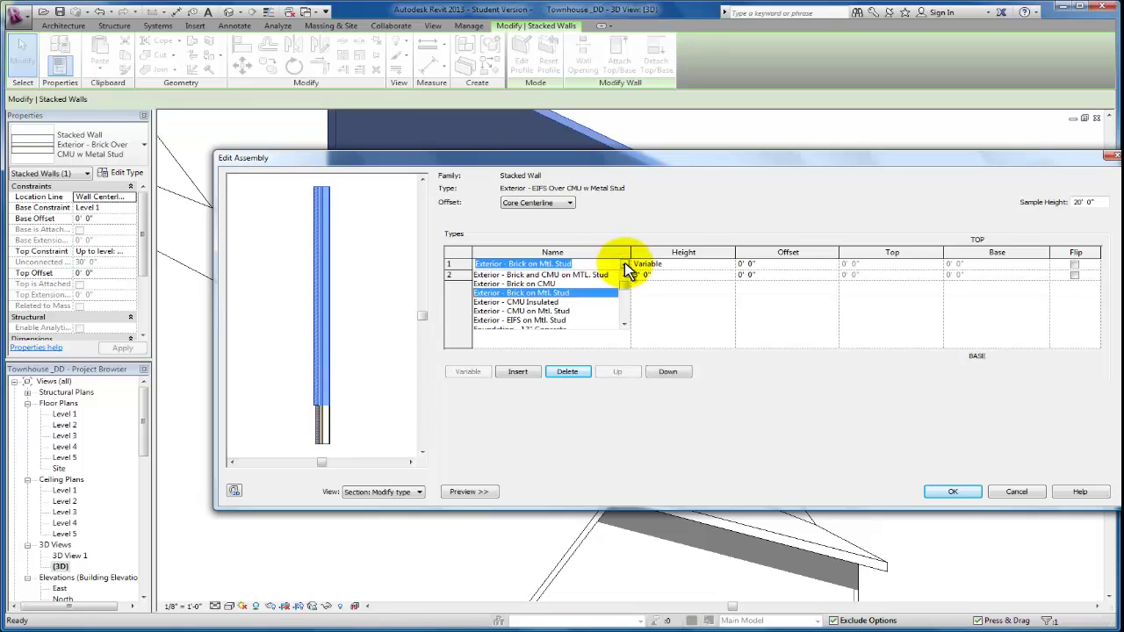
click(555, 320)
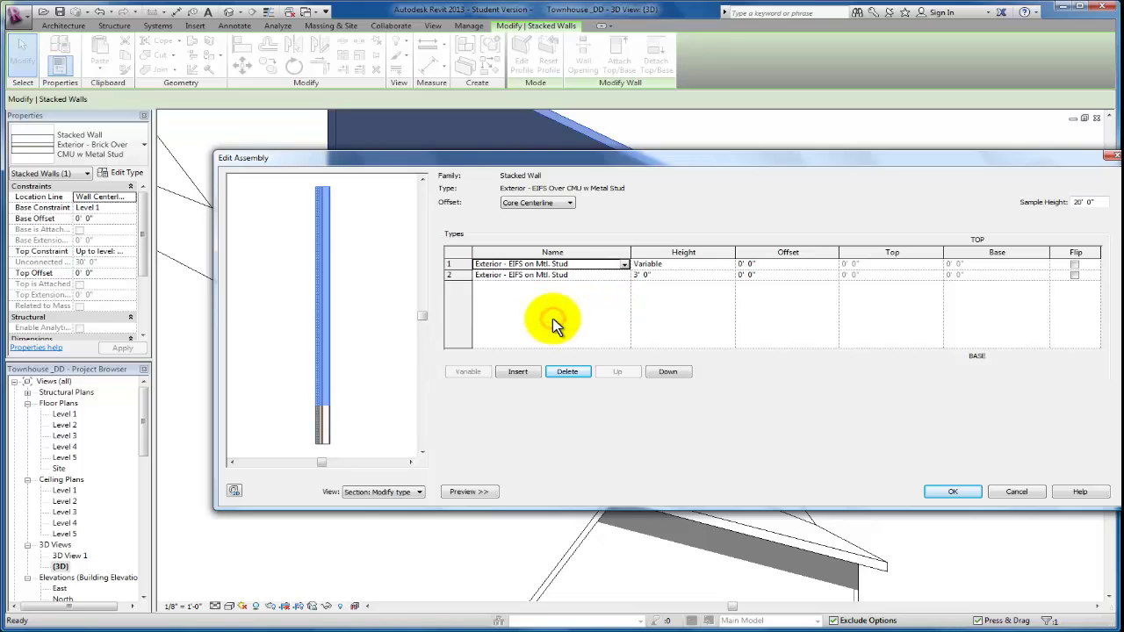
click(613, 275)
click(624, 275)
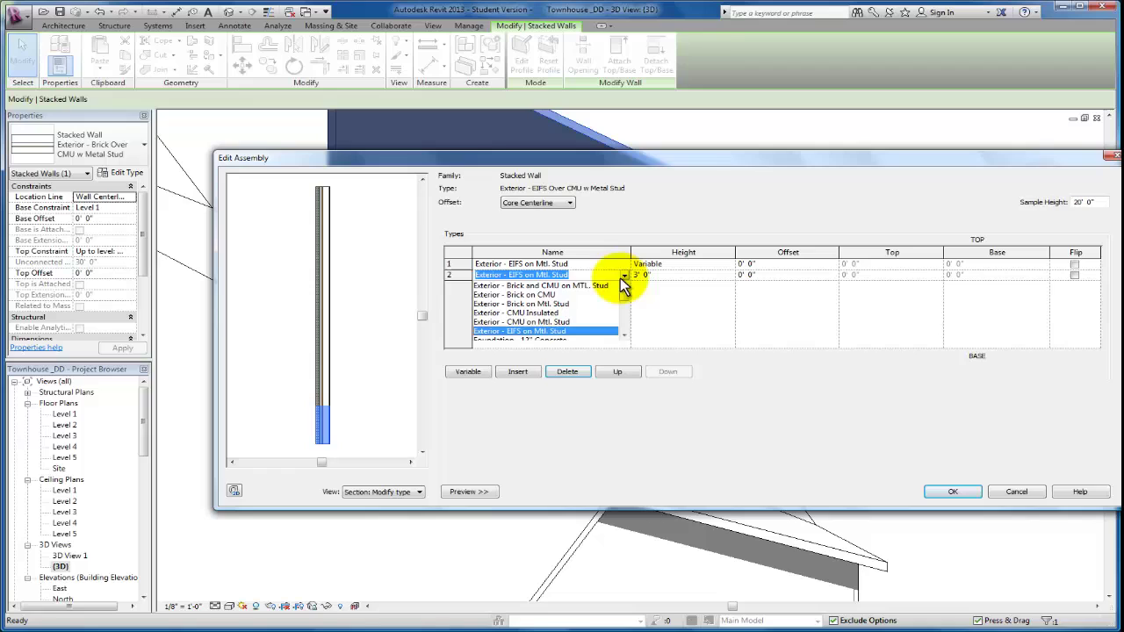
click(560, 305)
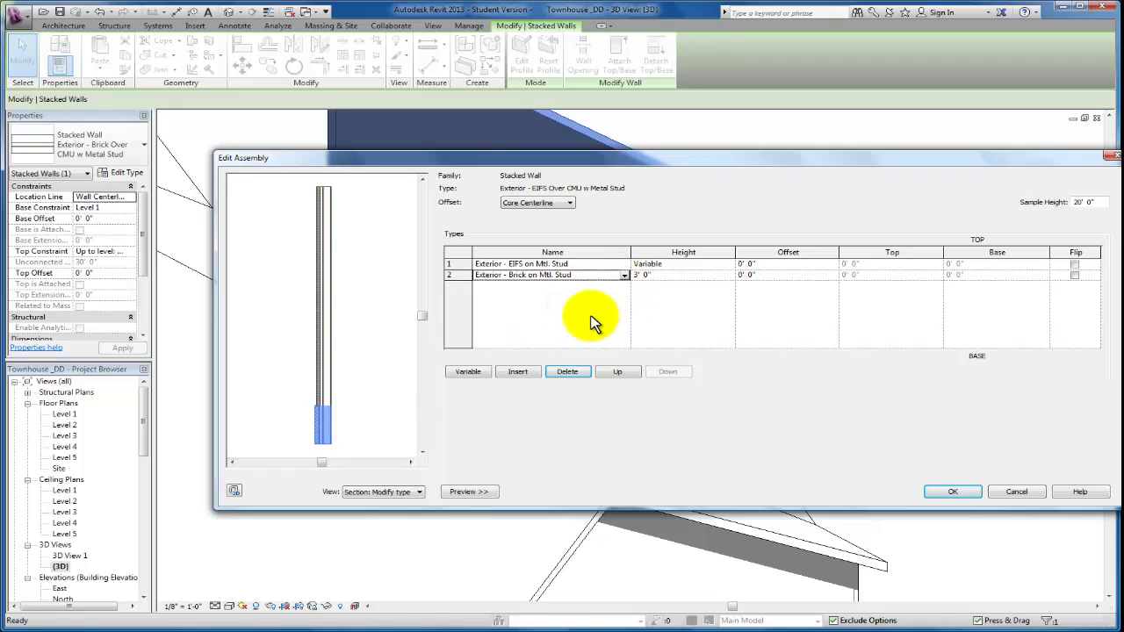
click(355, 427)
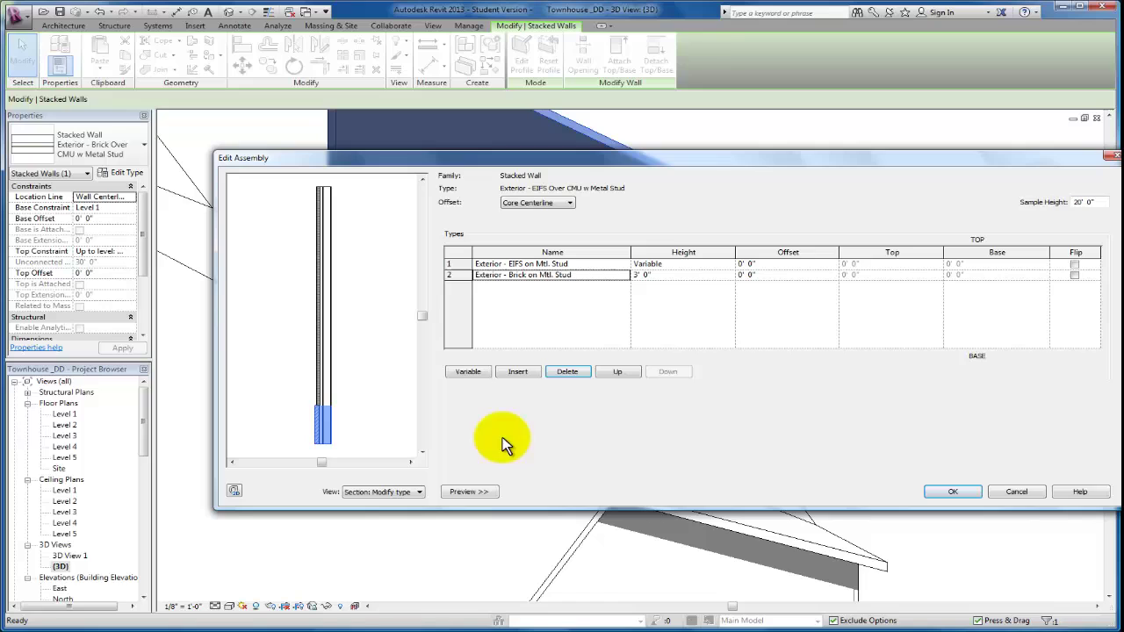
click(624, 275)
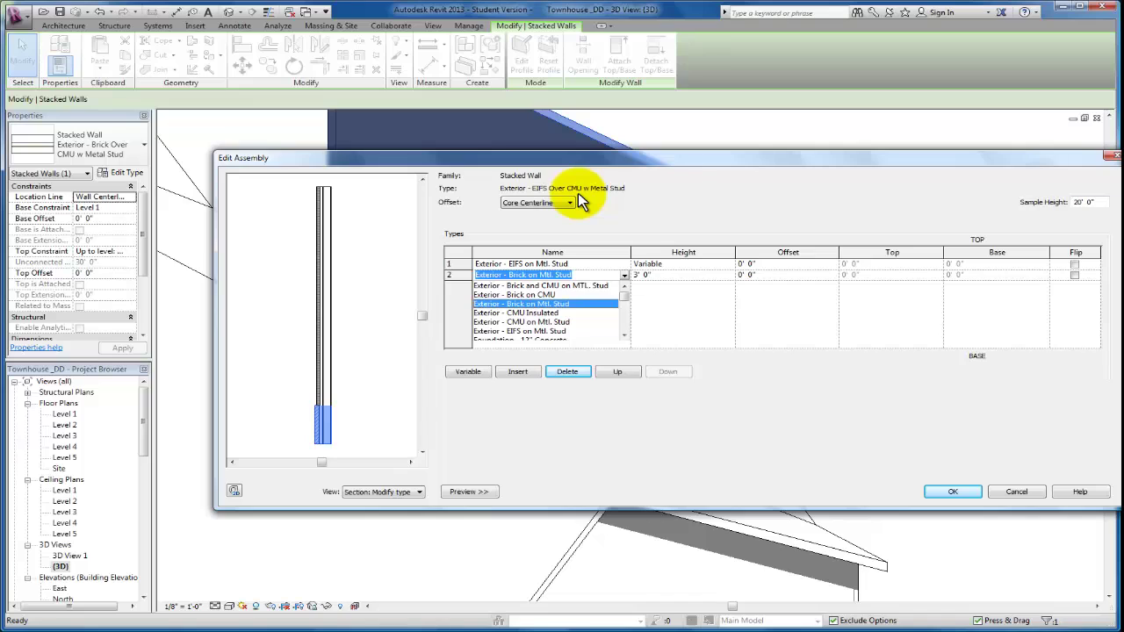
click(540, 322)
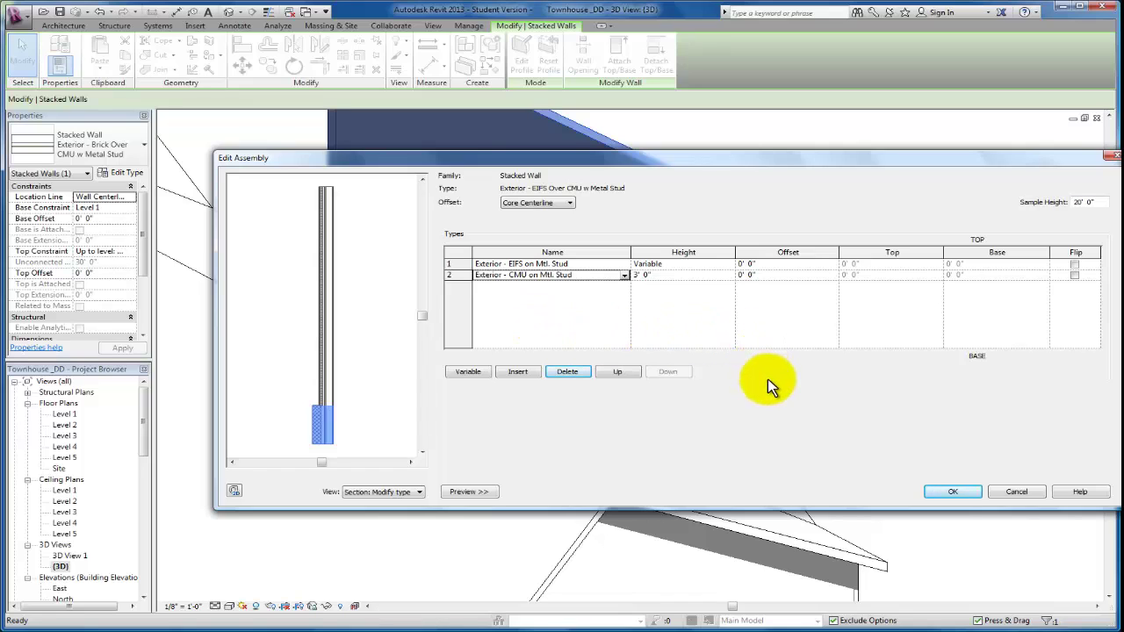
- Make the CMU on Mtl. Stud base 10' 0" tall and zoom the preview to check the joint
click(677, 280)
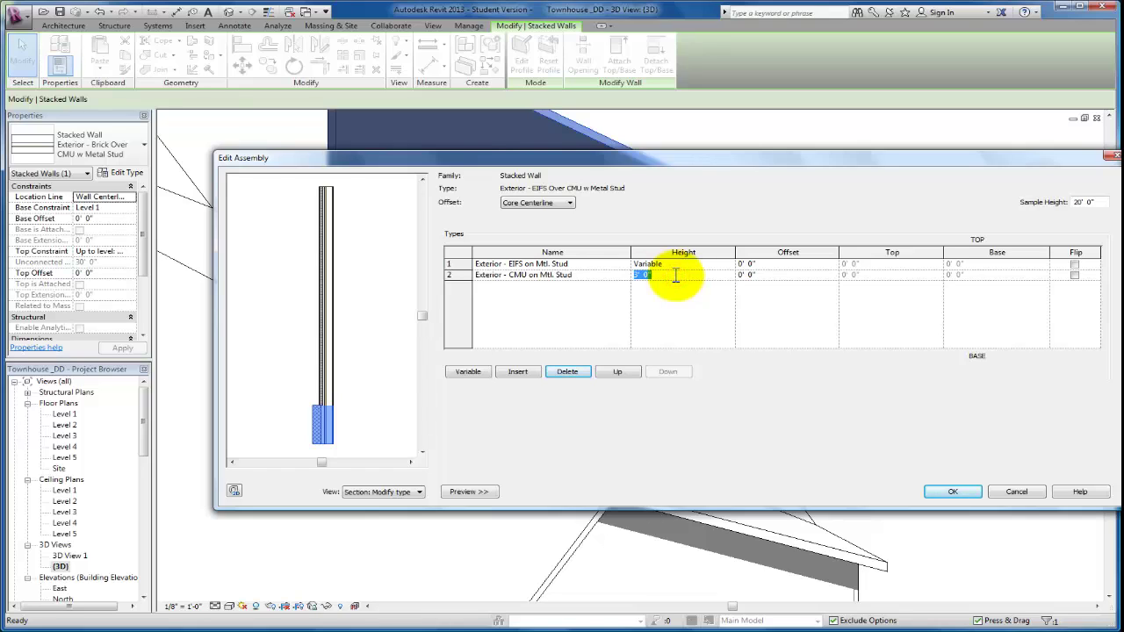
text(10)
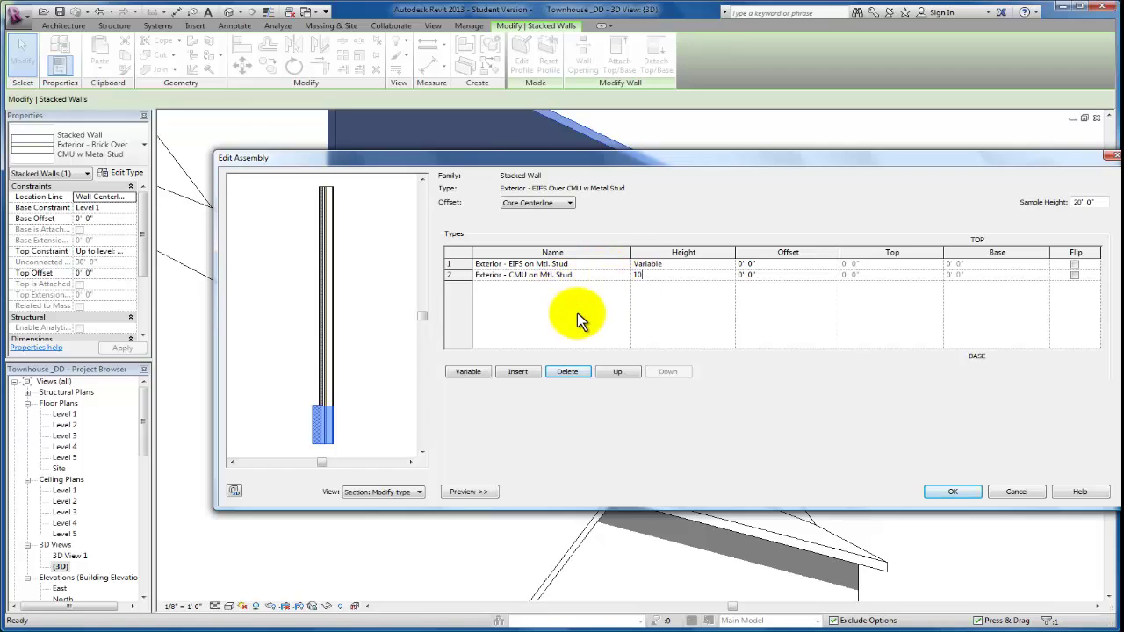
key(Tab)
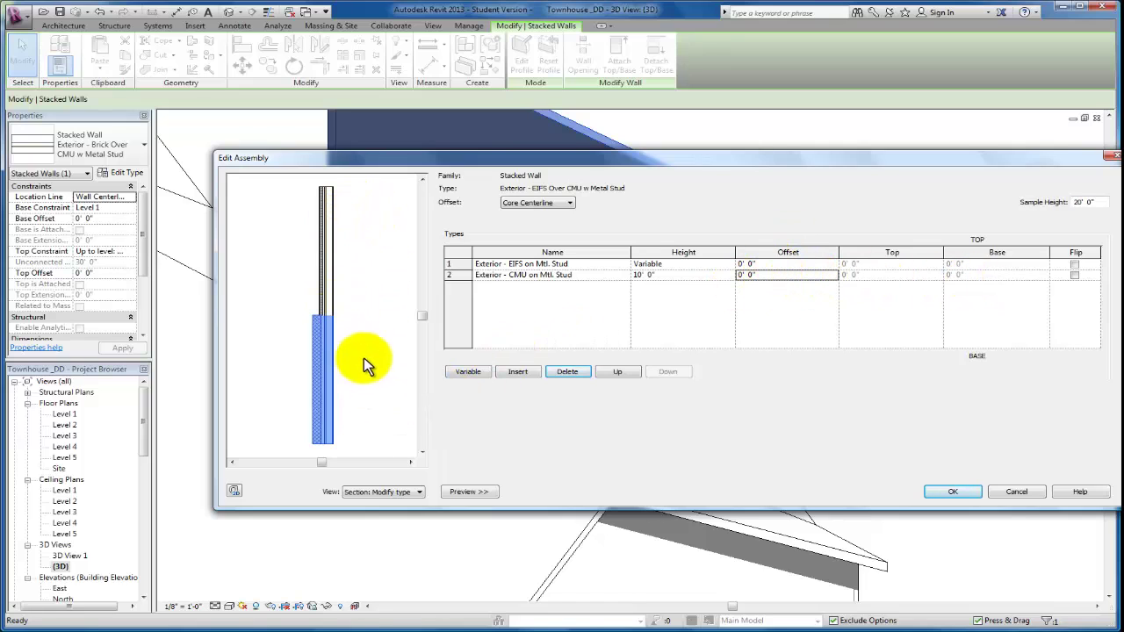
scroll(354, 313, up, 4)
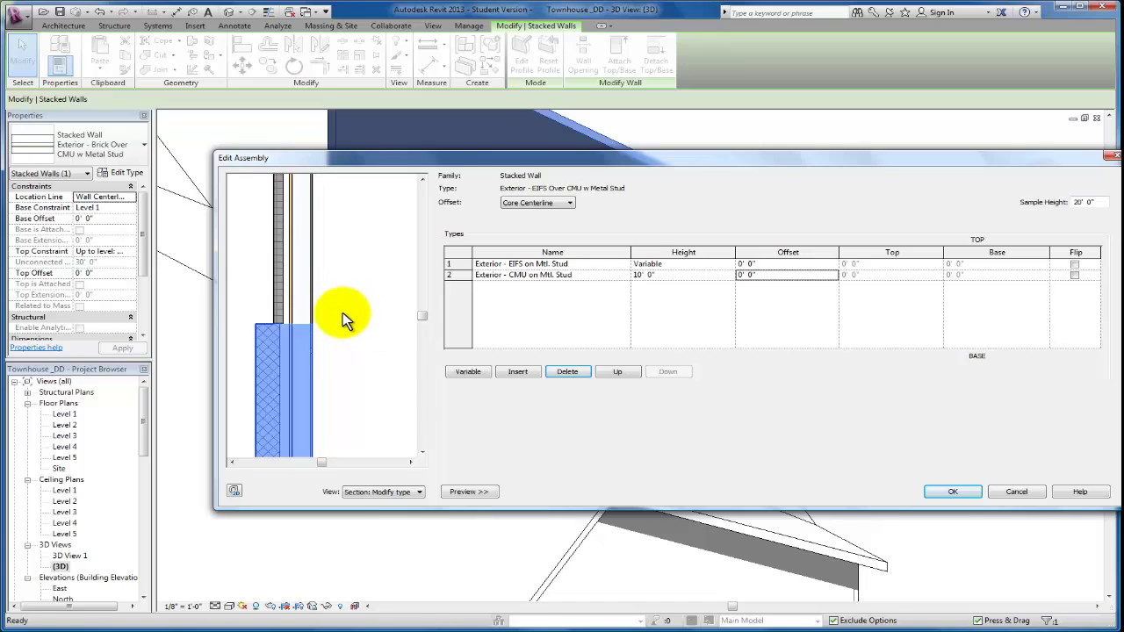
scroll(337, 316, down, 5)
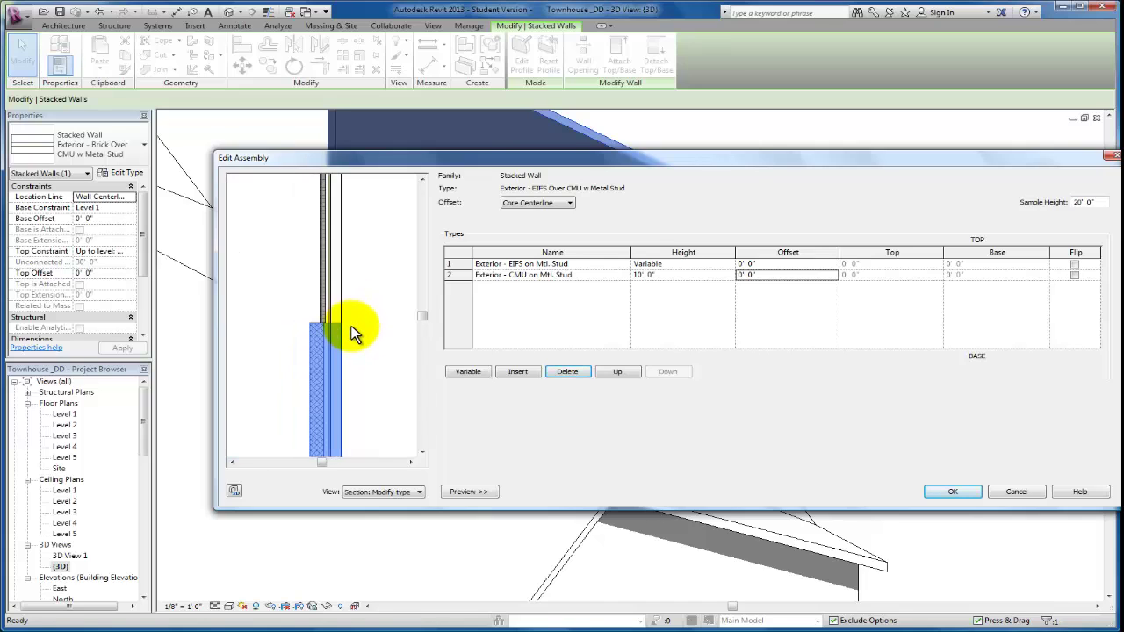
scroll(360, 345, up, 1)
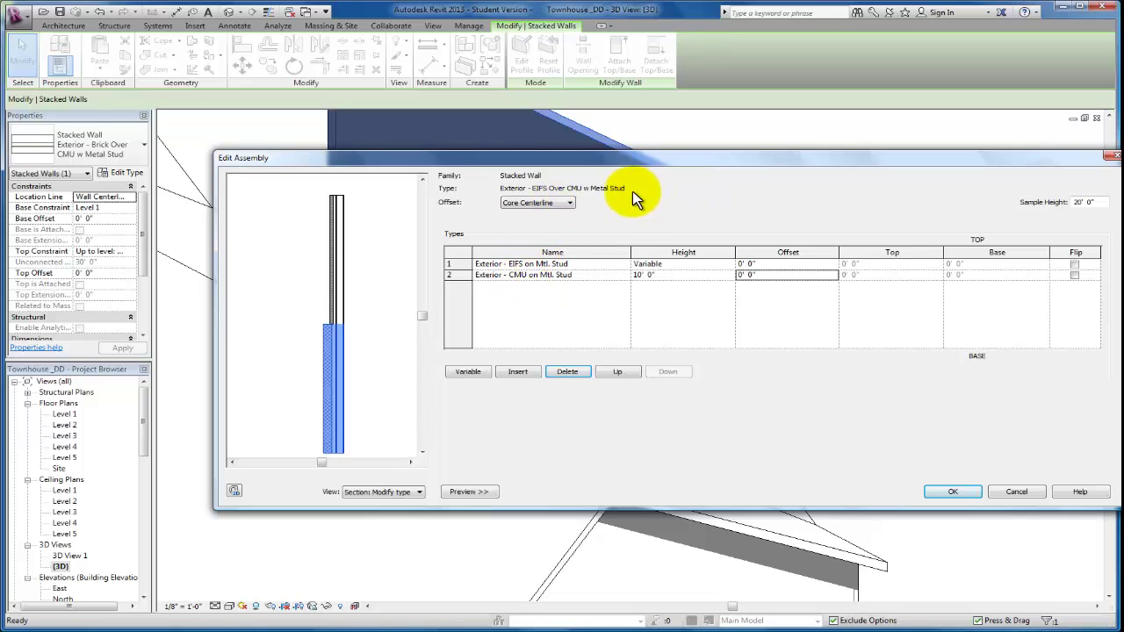
- Leave the offset alignment unchanged and confirm the stacked wall assembly
click(570, 202)
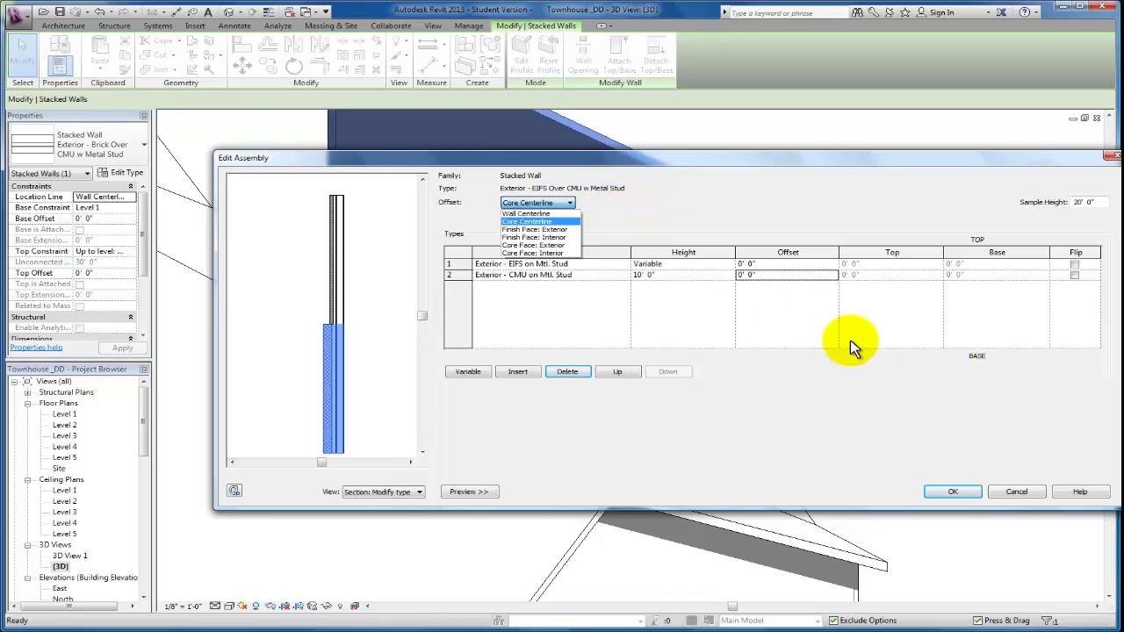
click(947, 489)
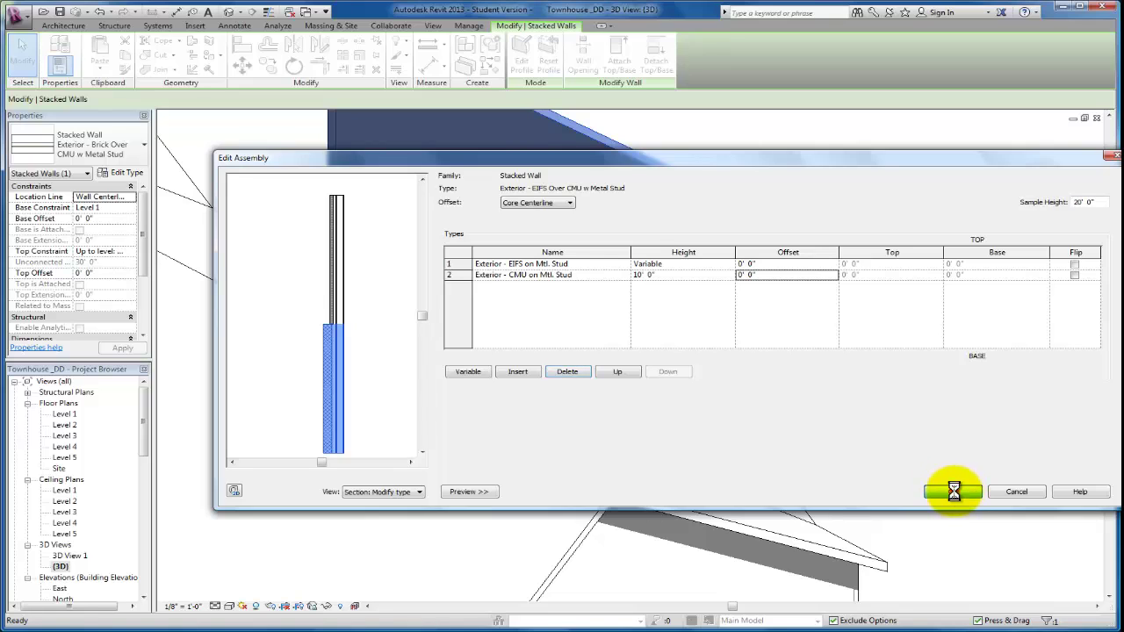
click(957, 493)
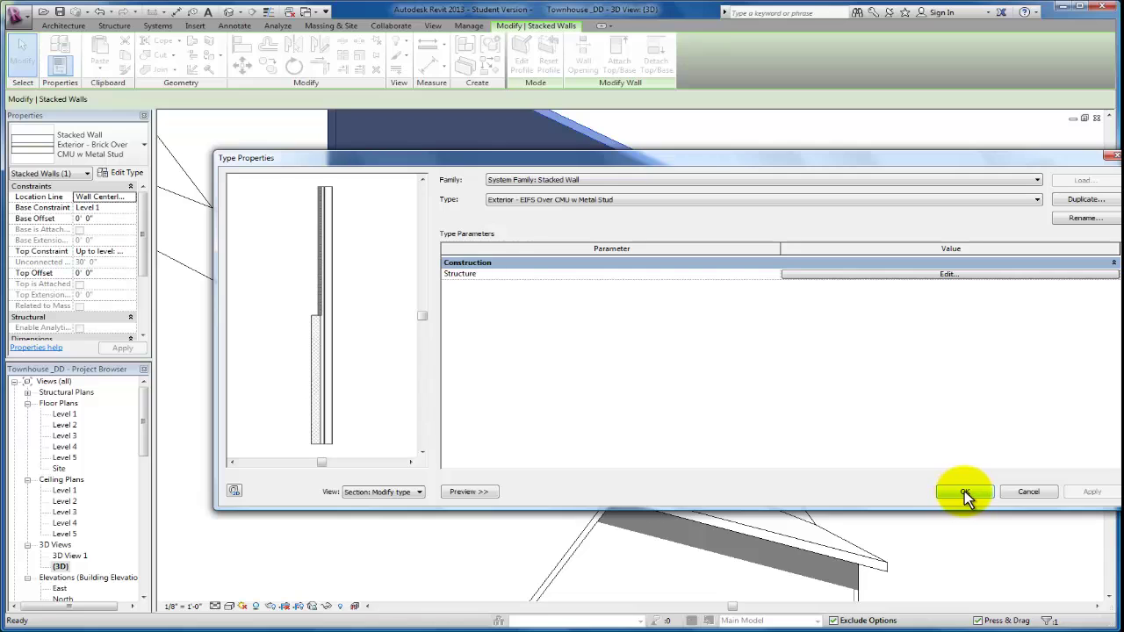
- Apply the EIFS Over CMU type to the sample wall and deselect it
click(964, 491)
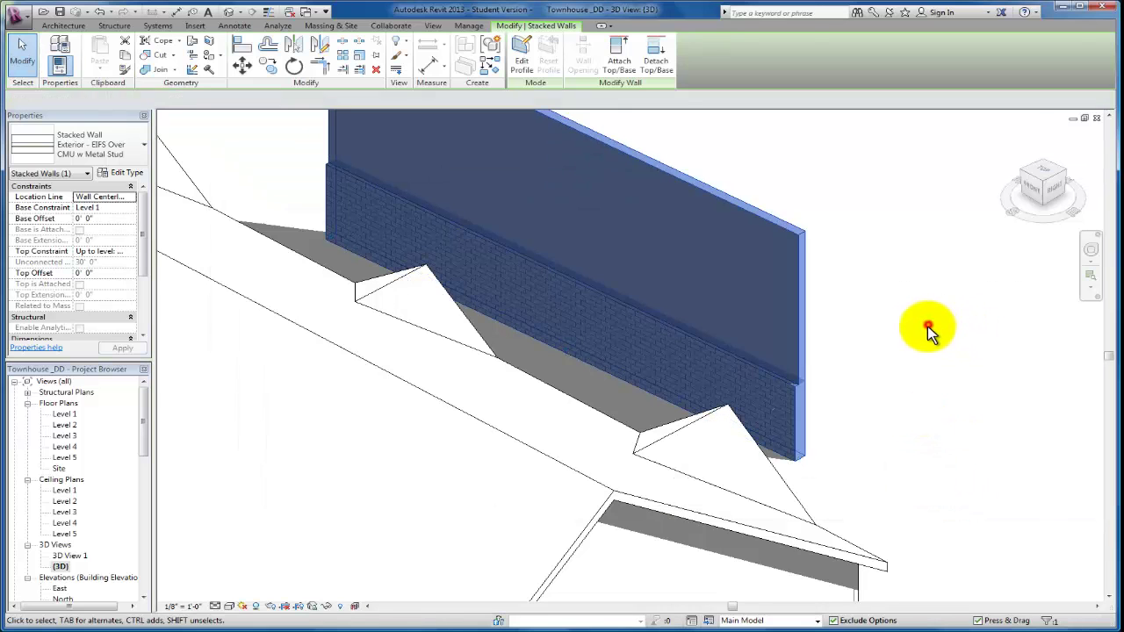
click(928, 323)
scroll(772, 360, up, 2)
scroll(781, 343, down, 3)
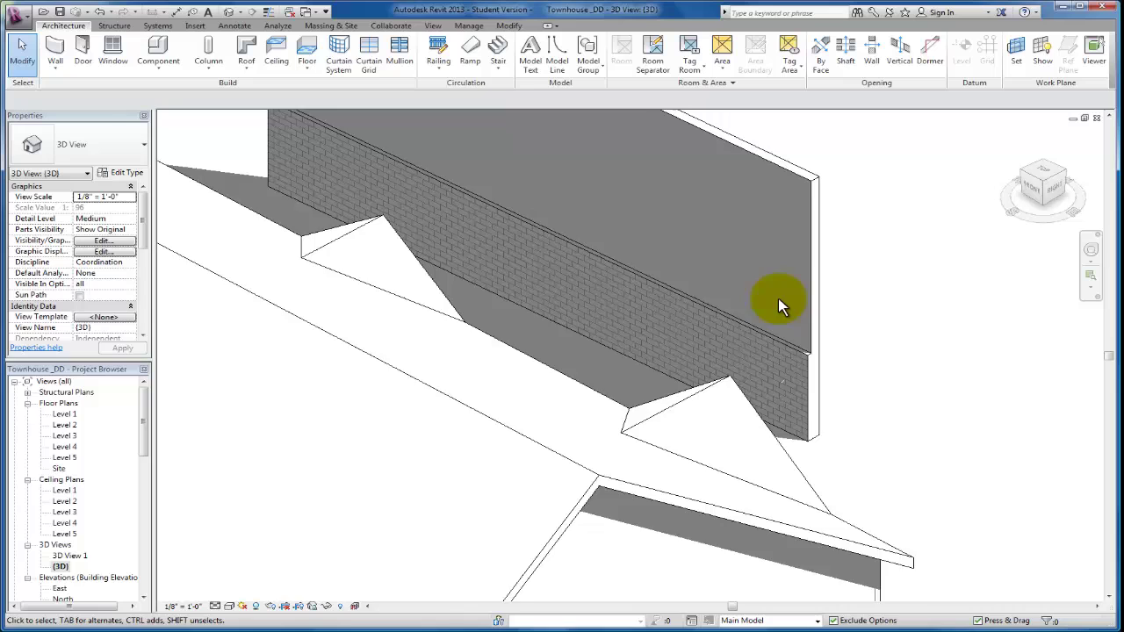
scroll(790, 351, up, 2)
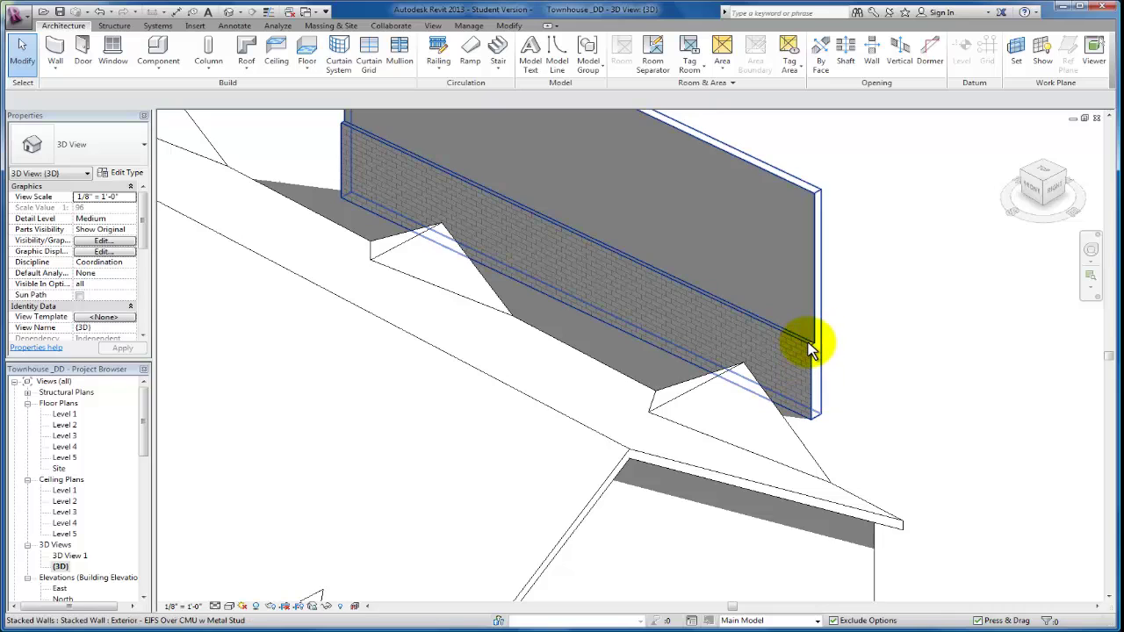
scroll(813, 251, down, 3)
scroll(813, 244, down, 2)
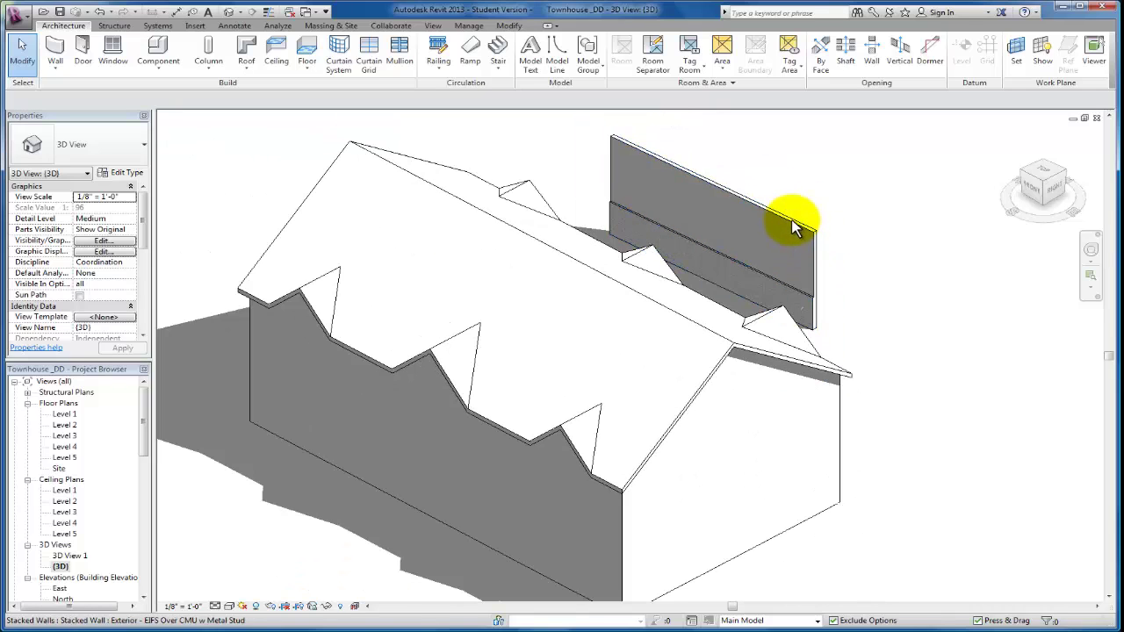
- Drag the sample wall's top handle upward to make it much taller
click(726, 190)
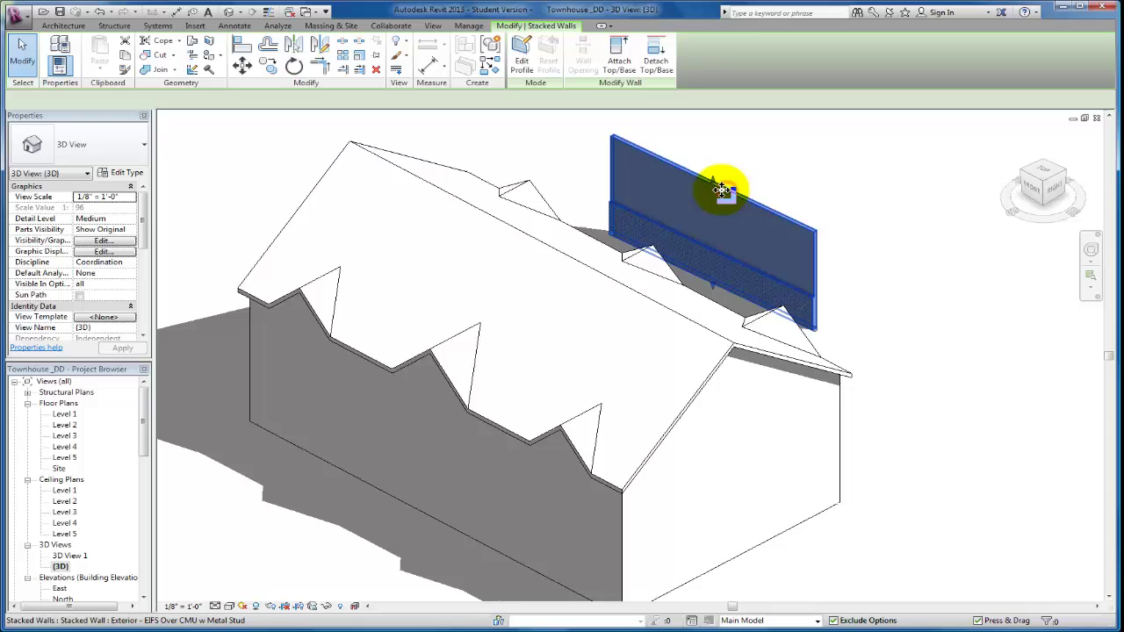
scroll(716, 175, up, 3)
drag(708, 174, 709, 136)
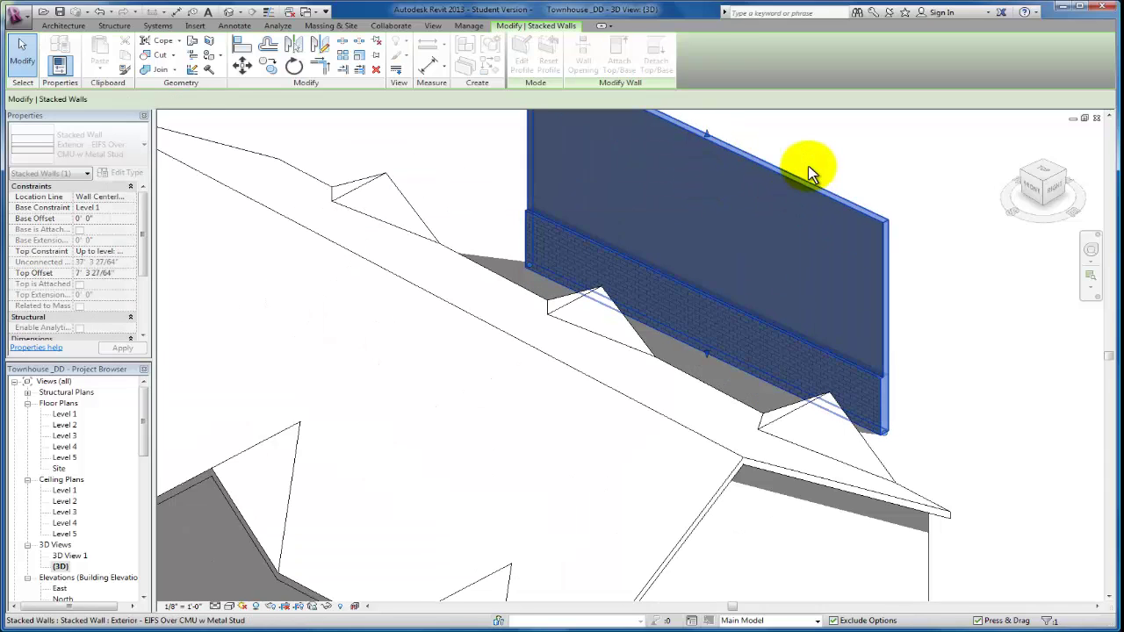
scroll(811, 220, down, 3)
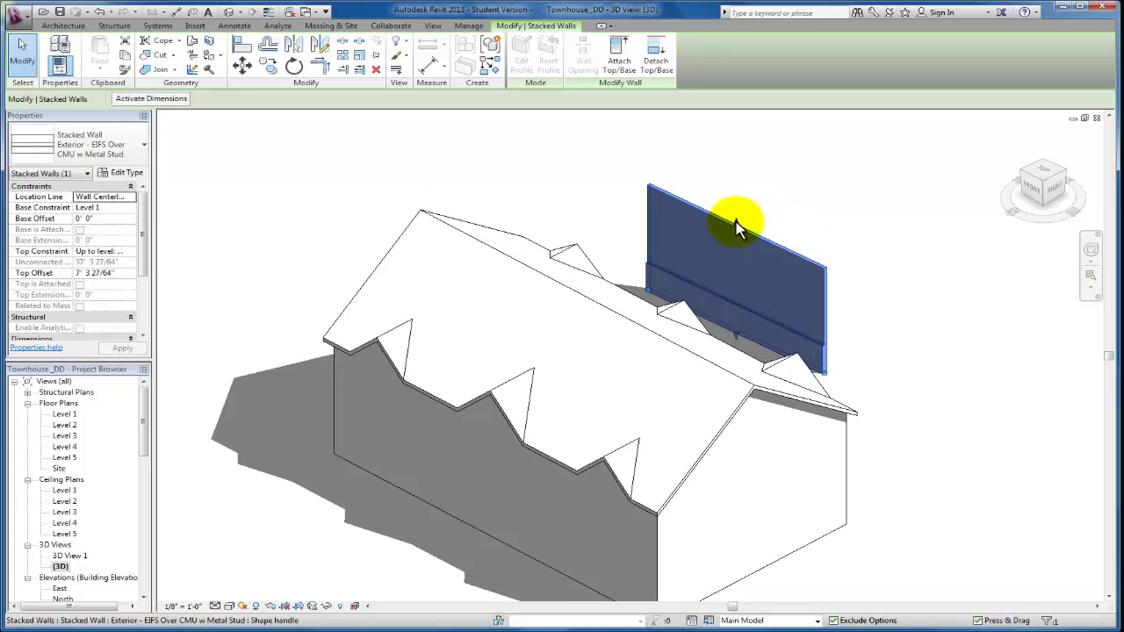
drag(736, 221, 745, 166)
click(835, 175)
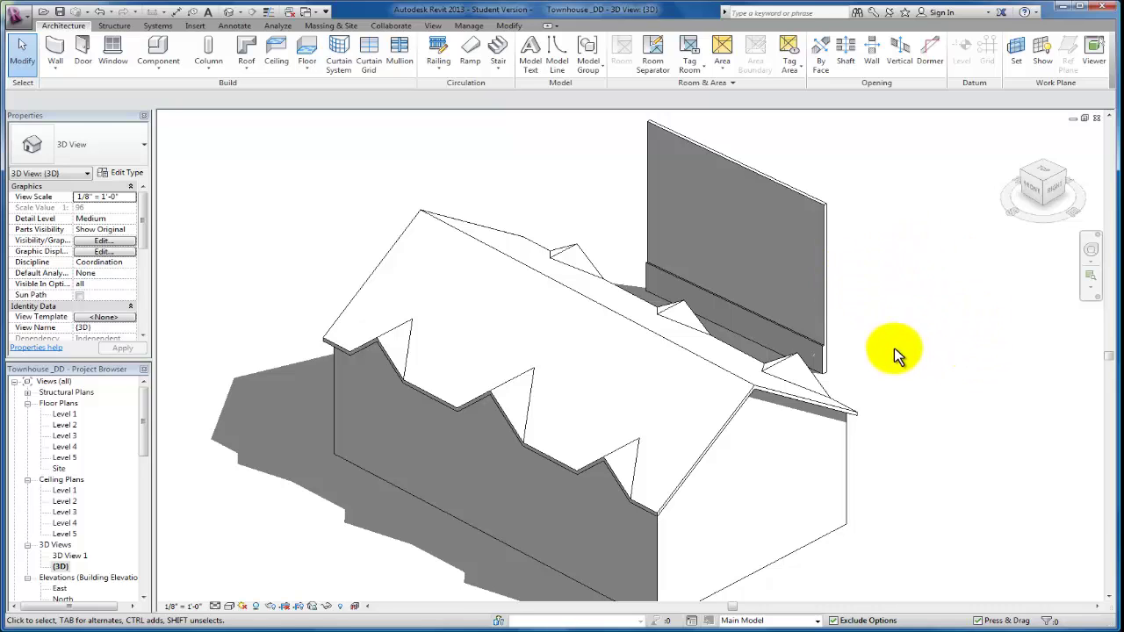
- Tab-select the four townhouse exterior walls and switch them to Stacked Wall EIFS Over CMU w Metal Stud
scroll(896, 389, down, 3)
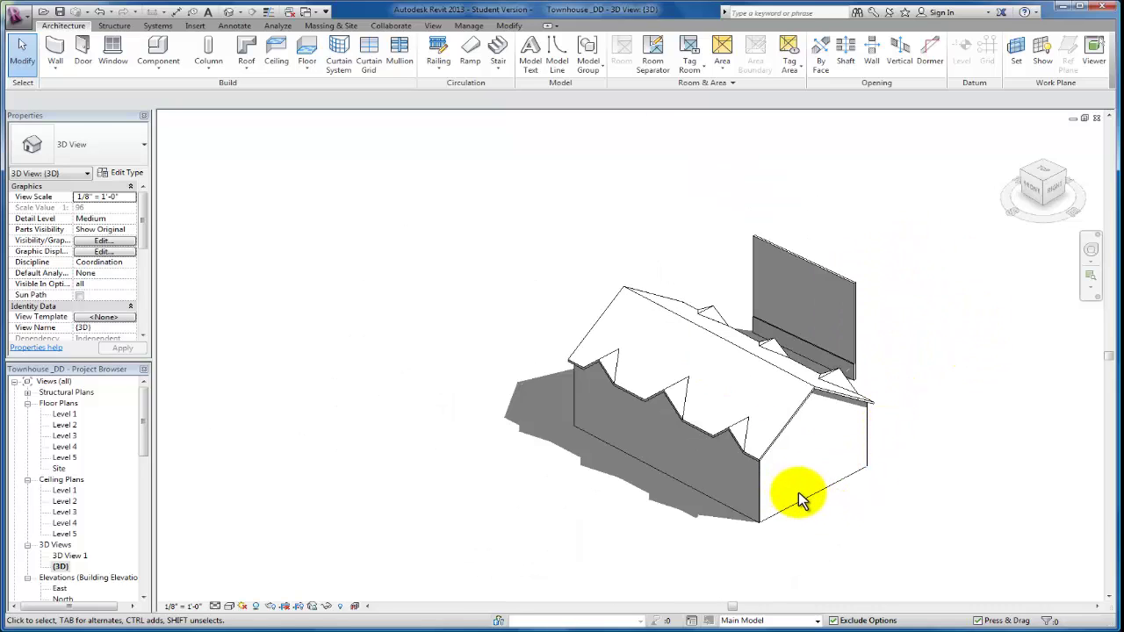
scroll(799, 507, up, 2)
scroll(793, 516, up, 1)
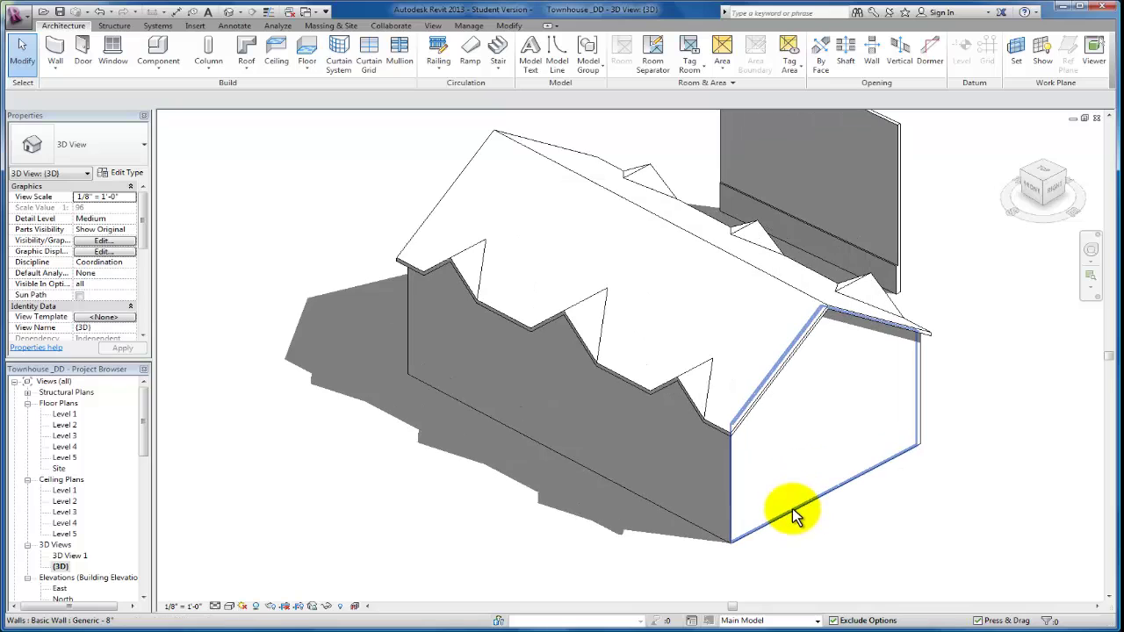
key(Tab)
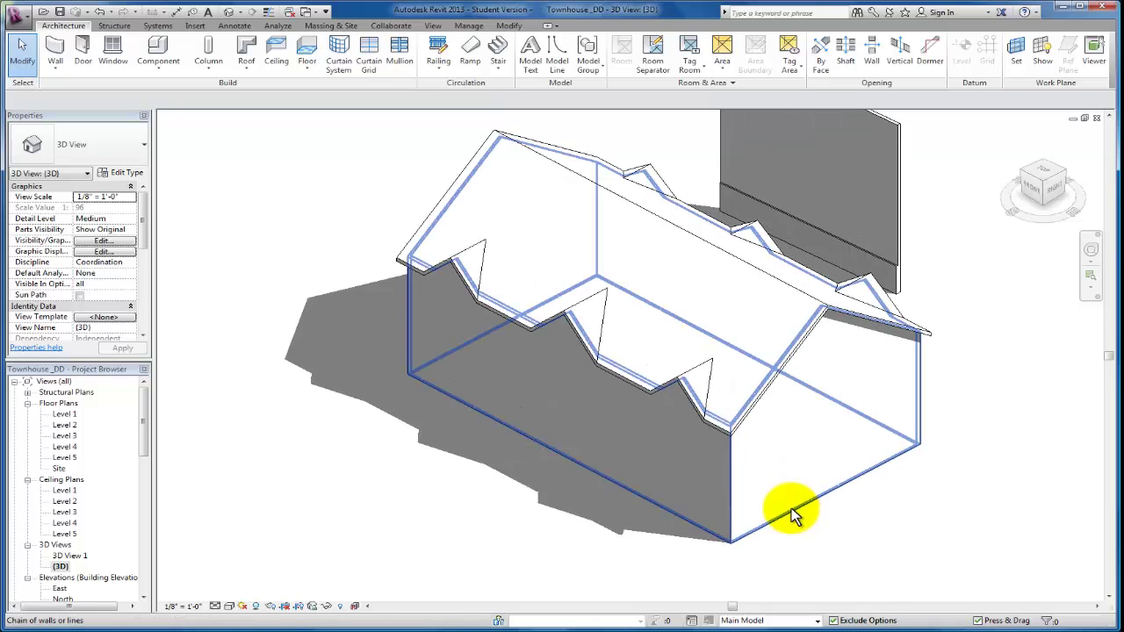
click(793, 516)
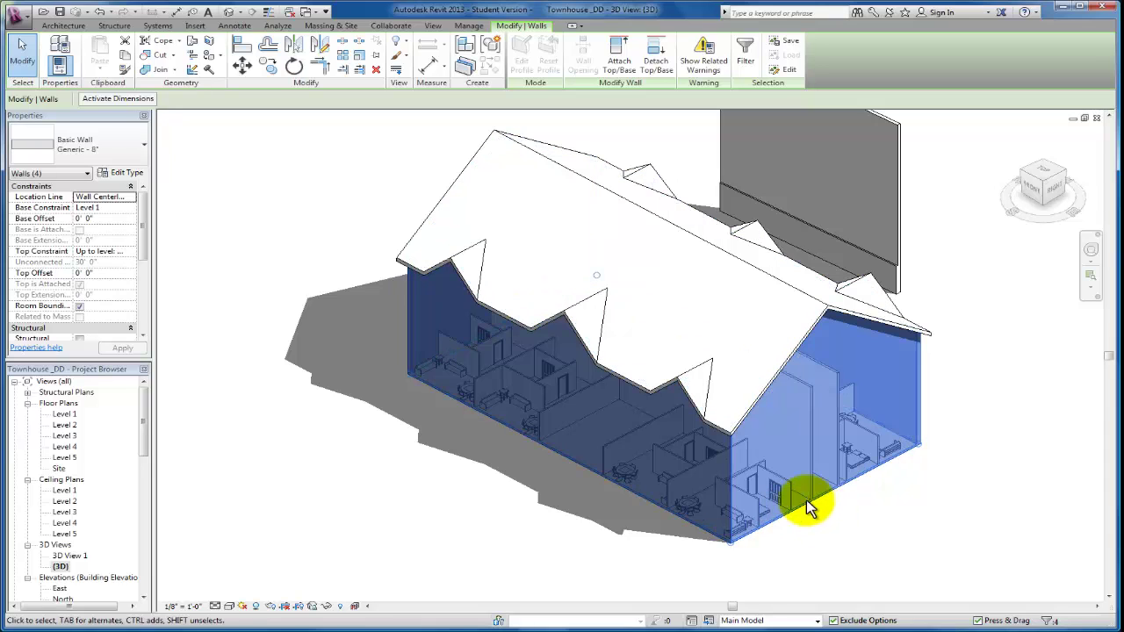
click(142, 151)
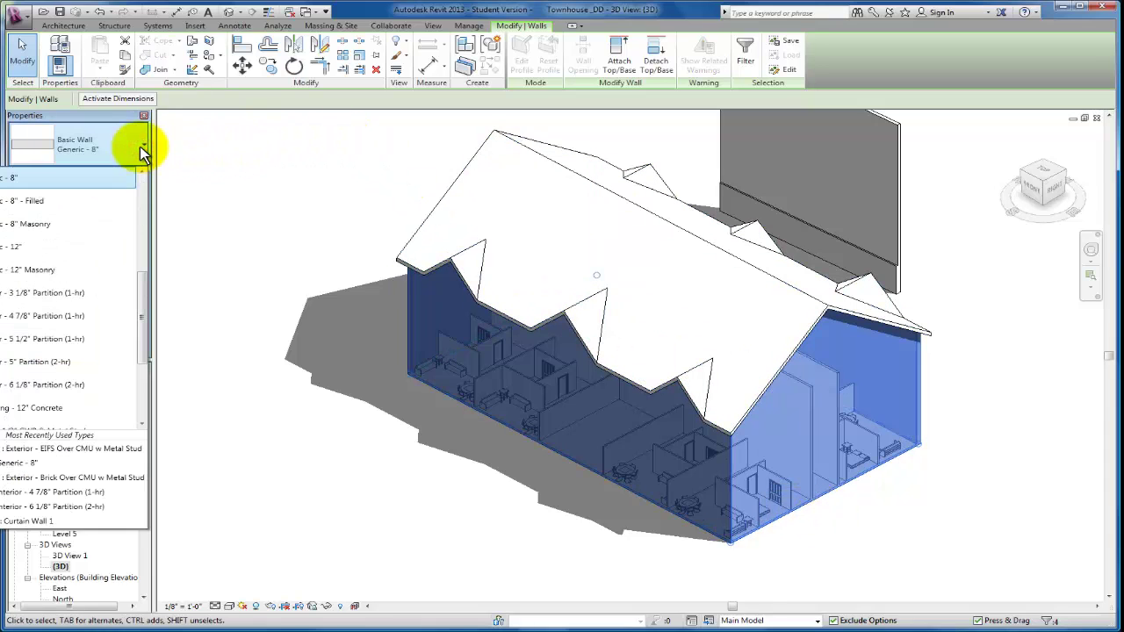
drag(142, 281, 142, 337)
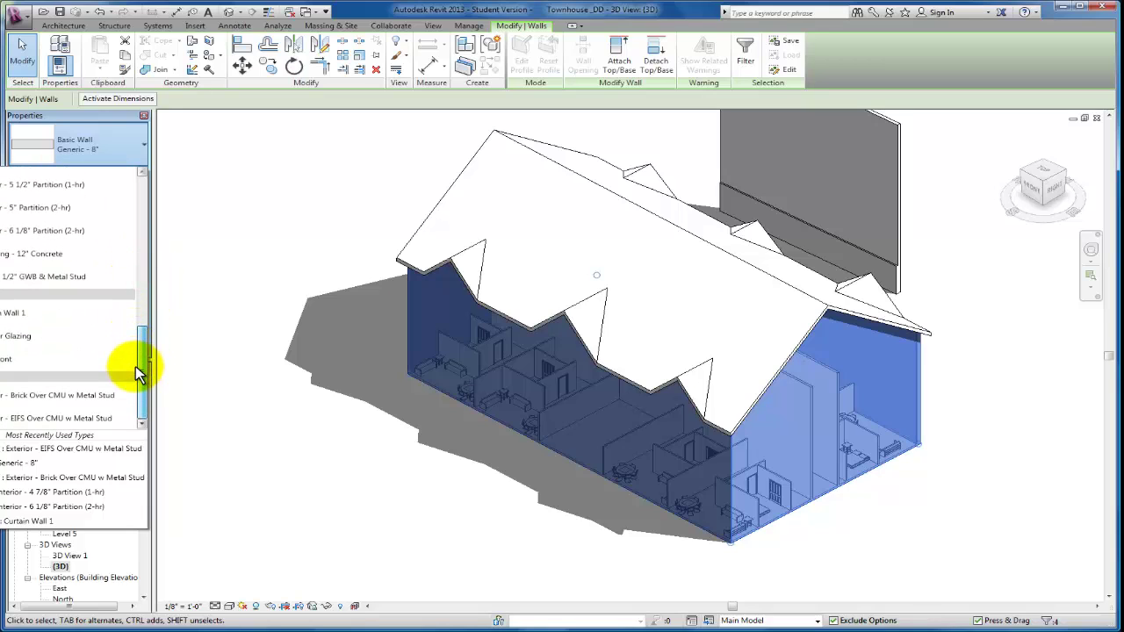
click(115, 420)
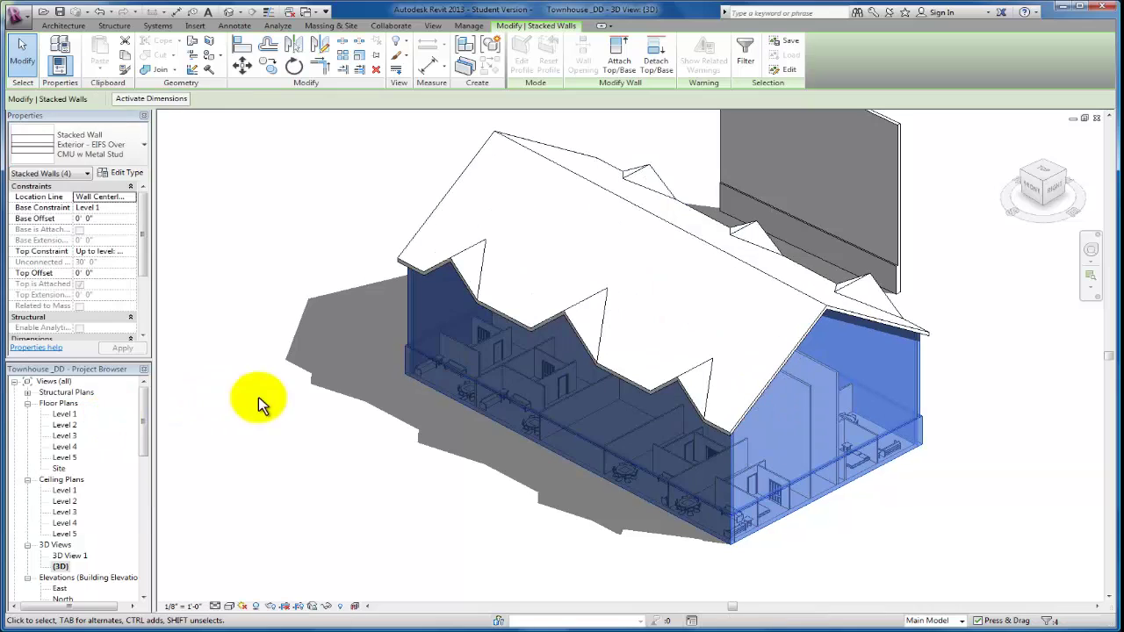
click(383, 495)
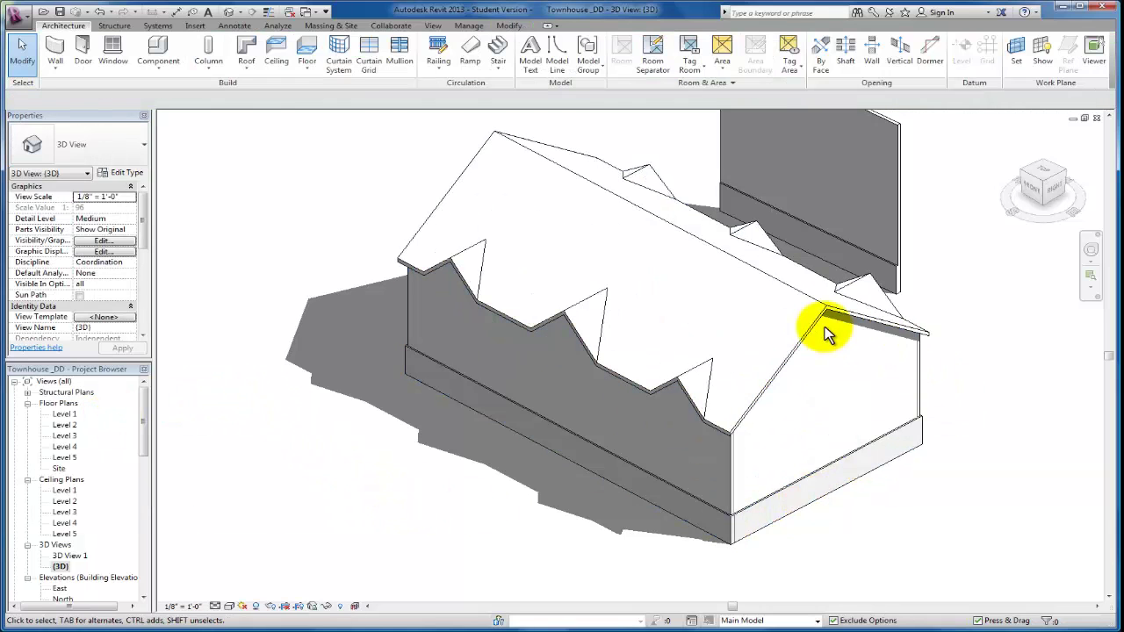
- Delete the freestanding sample stacked wall behind the house and inspect the townhouse's new CMU wall base
click(902, 240)
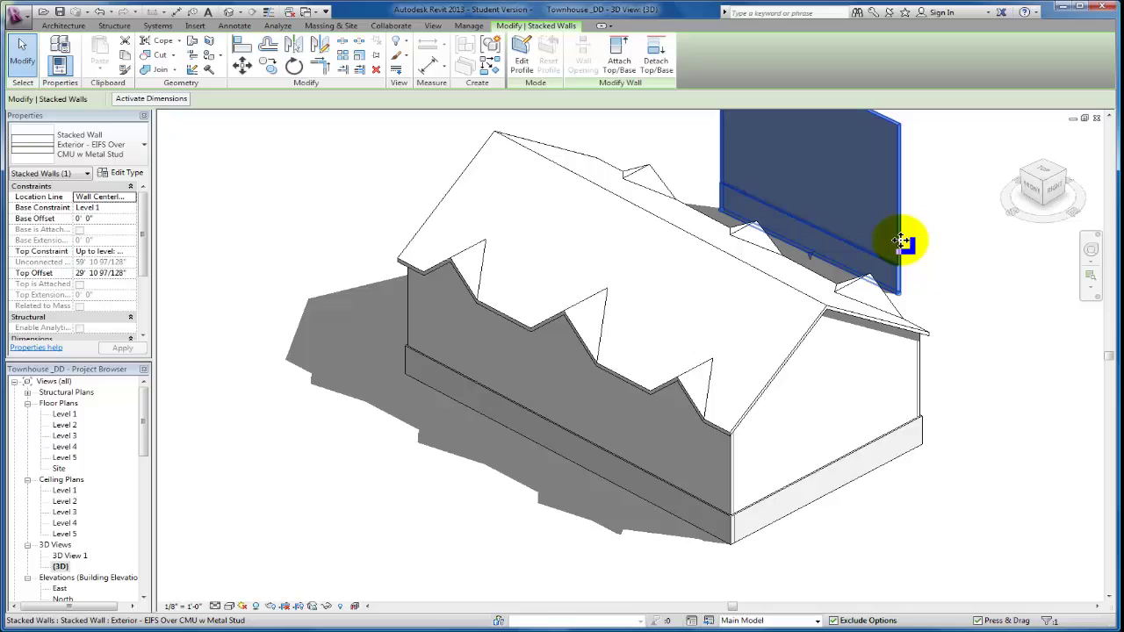
key(Delete)
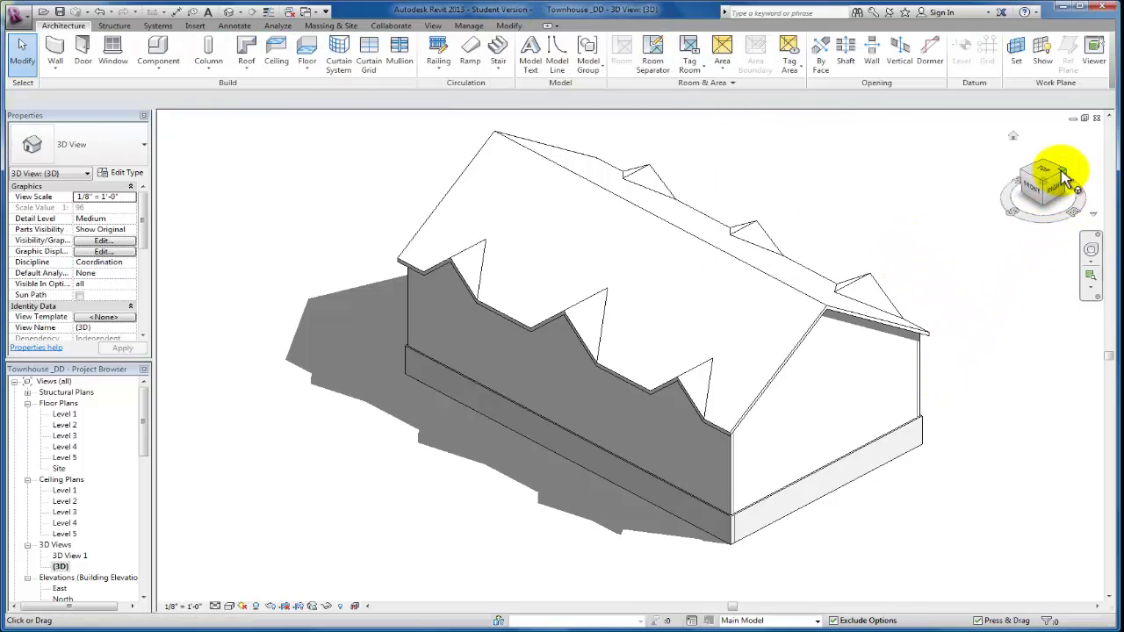
drag(1064, 175, 920, 398)
scroll(711, 518, up, 2)
middle_drag(710, 519, 651, 492)
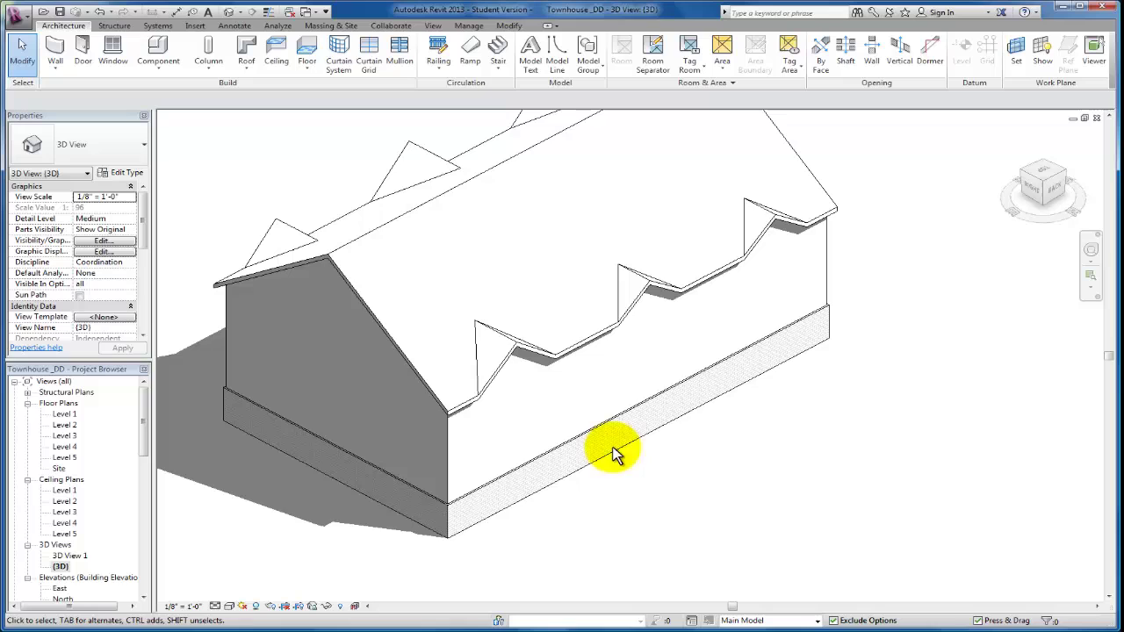